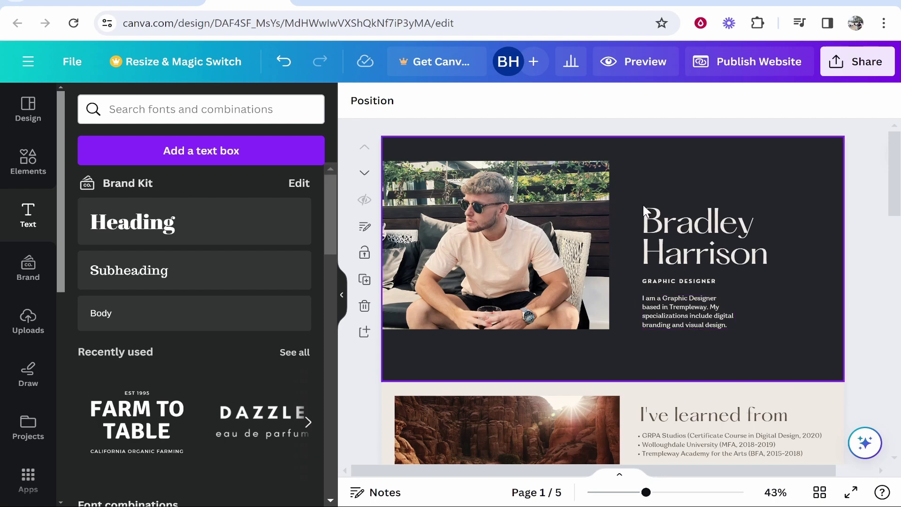
Add a blank page directly after the first page of the website design.
{"action": "scroll", "coordinate": [529, 289], "scroll_direction": "down", "scroll_amount": 3}
{"action": "scroll", "coordinate": [540, 263], "scroll_direction": "down", "scroll_amount": 2}
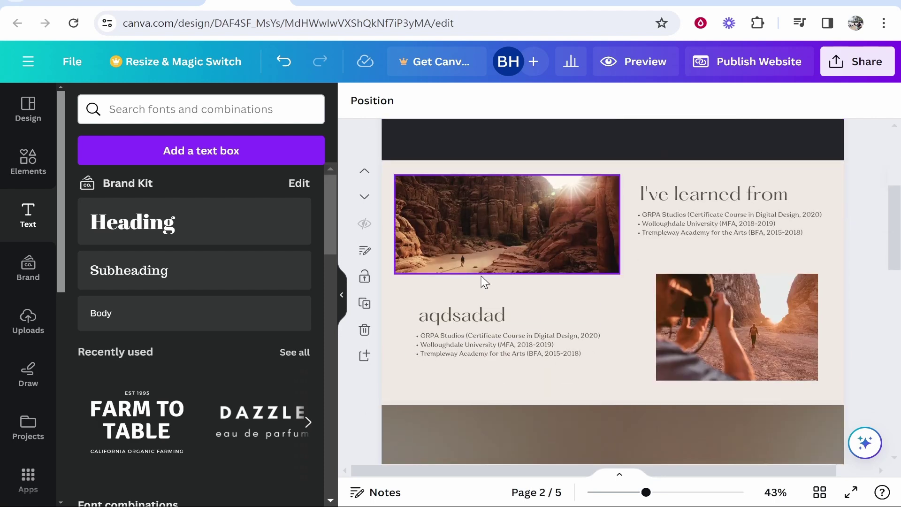
{"action": "scroll", "coordinate": [530, 296], "scroll_direction": "up", "scroll_amount": 5}
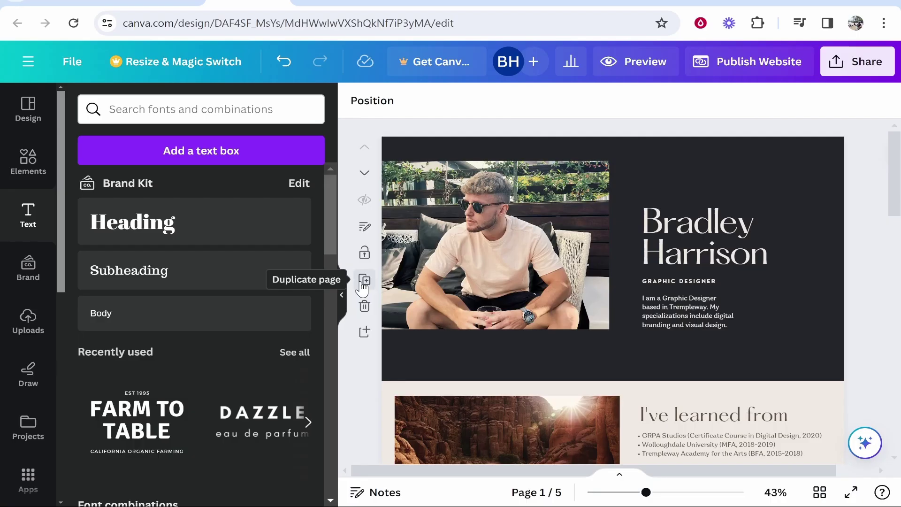
{"action": "left_click", "coordinate": [359, 332]}
{"action": "scroll", "coordinate": [639, 305], "scroll_direction": "up", "scroll_amount": 5}
{"action": "scroll", "coordinate": [624, 238], "scroll_direction": "down", "scroll_amount": 10}
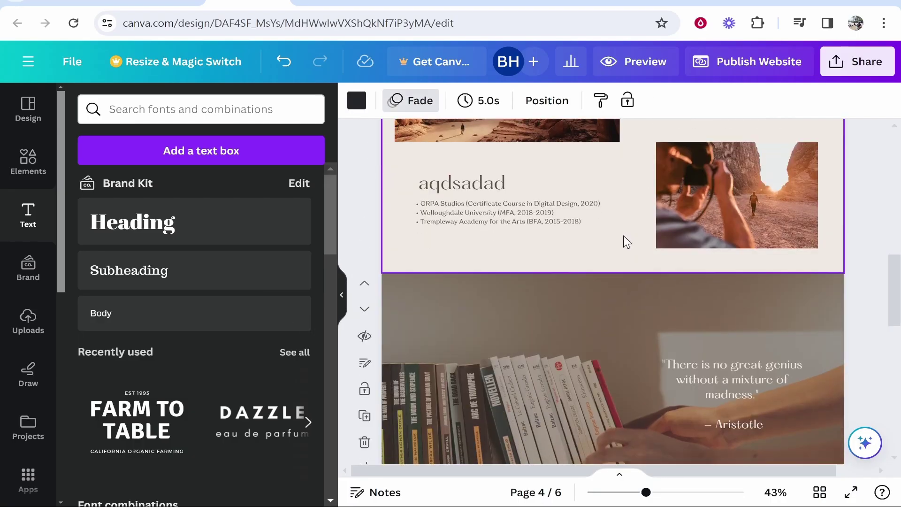
{"action": "scroll", "coordinate": [610, 246], "scroll_direction": "up", "scroll_amount": 1}
{"action": "scroll", "coordinate": [605, 249], "scroll_direction": "down", "scroll_amount": 5}
{"action": "scroll", "coordinate": [634, 281], "scroll_direction": "up", "scroll_amount": 10}
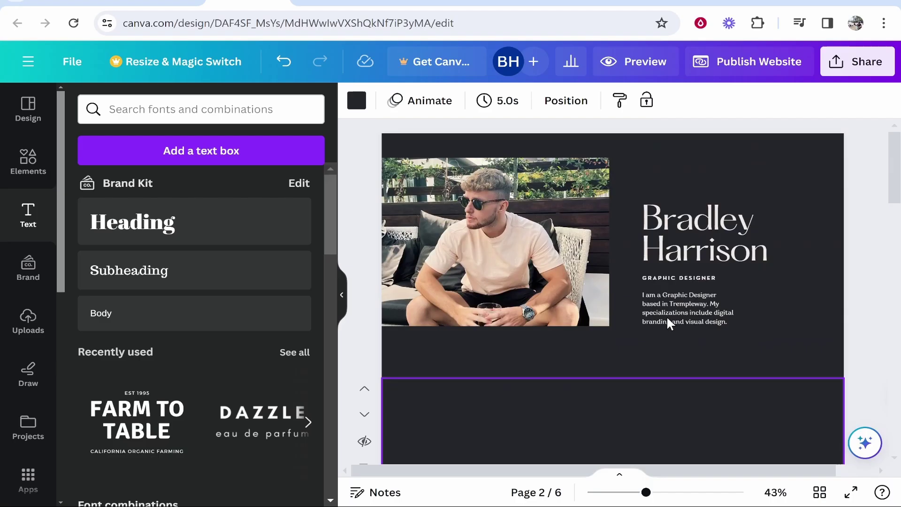
Set the new blank page's background to the light beige document color.
{"action": "scroll", "coordinate": [603, 298], "scroll_direction": "down", "scroll_amount": 3}
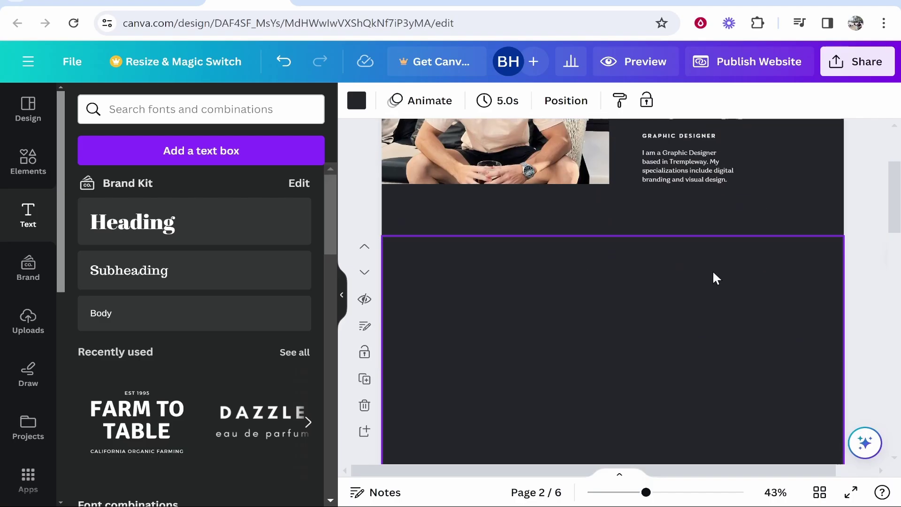
{"action": "scroll", "coordinate": [716, 278], "scroll_direction": "up", "scroll_amount": 3}
{"action": "scroll", "coordinate": [603, 431], "scroll_direction": "down", "scroll_amount": 3}
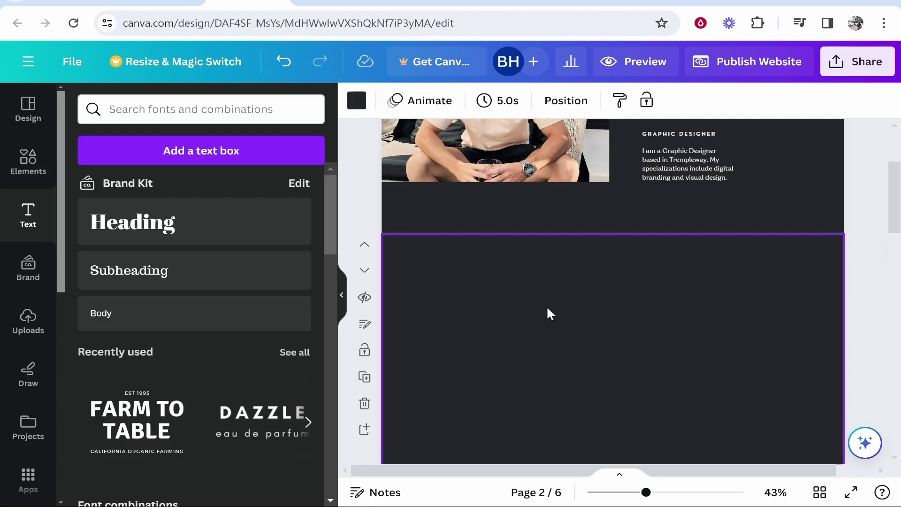
{"action": "left_click", "coordinate": [359, 111]}
{"action": "left_click", "coordinate": [211, 187]}
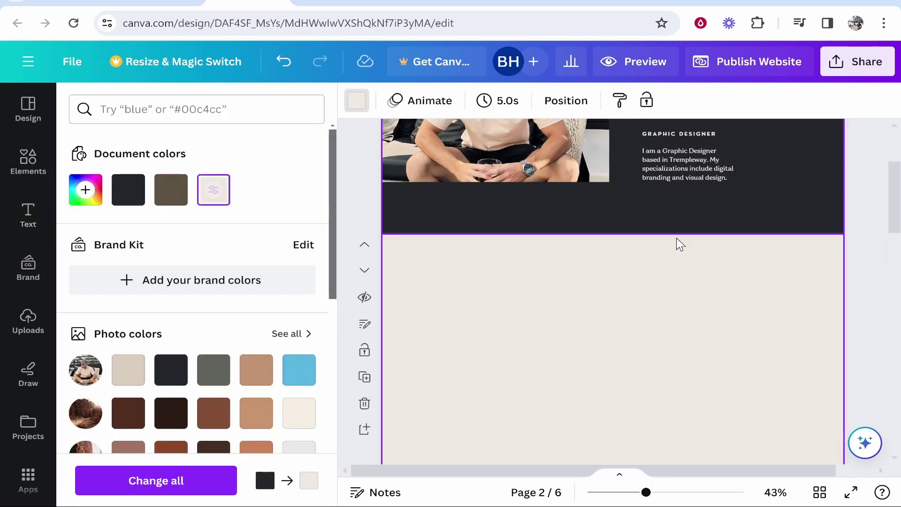
{"action": "left_click", "coordinate": [678, 243]}
{"action": "scroll", "coordinate": [730, 329], "scroll_direction": "up", "scroll_amount": 3}
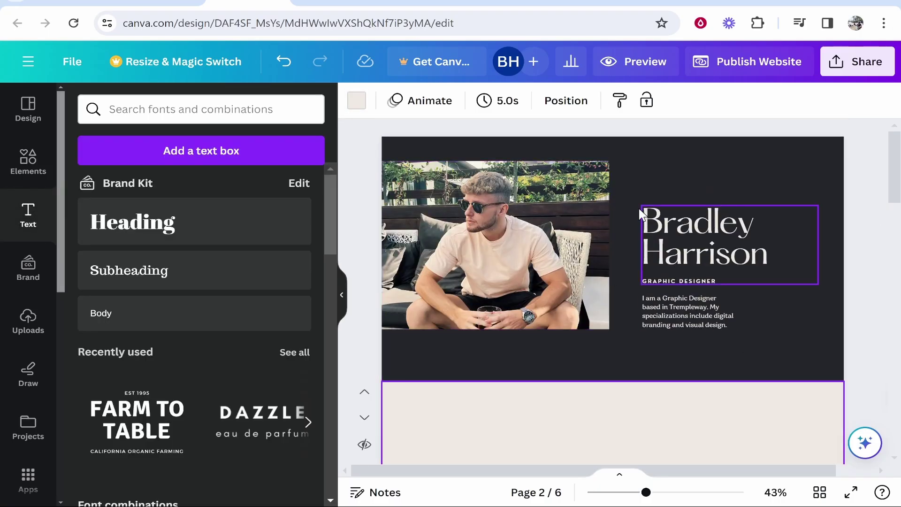
{"action": "scroll", "coordinate": [632, 323], "scroll_direction": "down", "scroll_amount": 3}
{"action": "scroll", "coordinate": [632, 323], "scroll_direction": "down", "scroll_amount": 3}
{"action": "scroll", "coordinate": [585, 147], "scroll_direction": "up", "scroll_amount": 1}
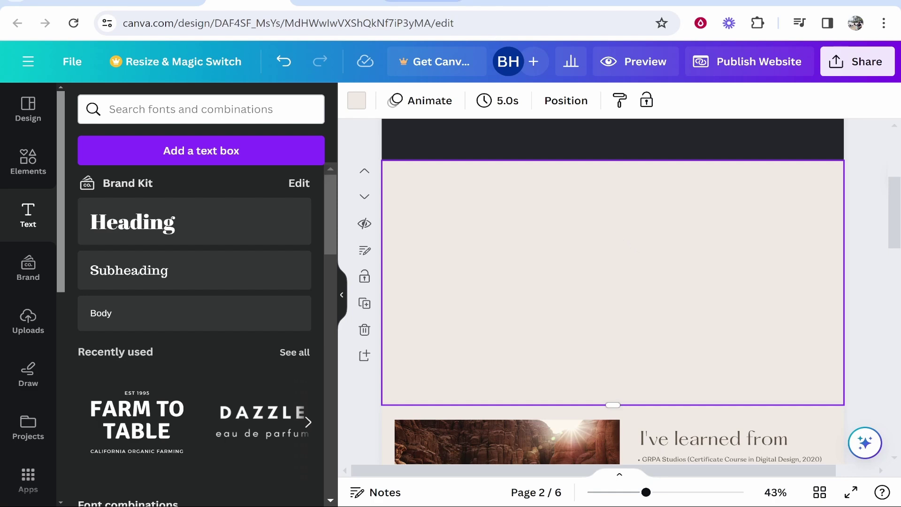
Switch to the Google browser tab, search for "jotform" and open the Jotform website.
{"action": "key", "text": "ctrl+Tab"}
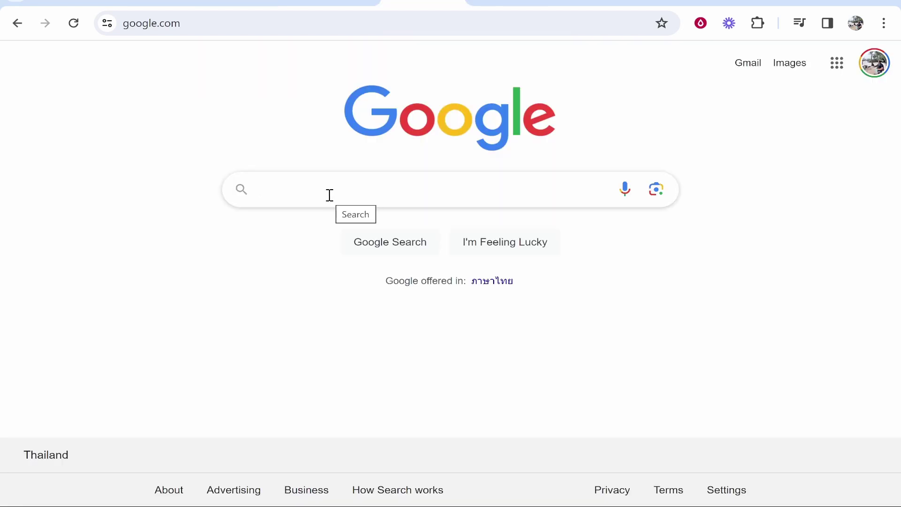
{"action": "type", "text": "jotform"}
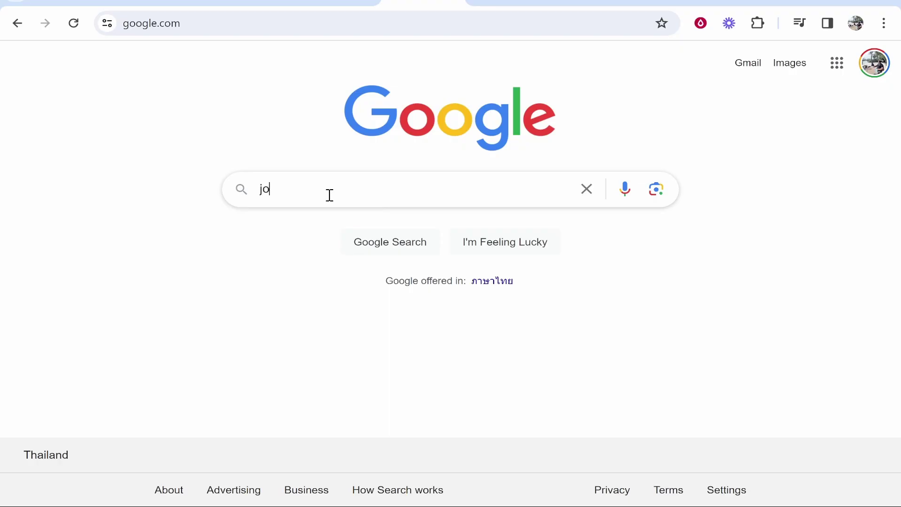
{"action": "key", "text": "Return"}
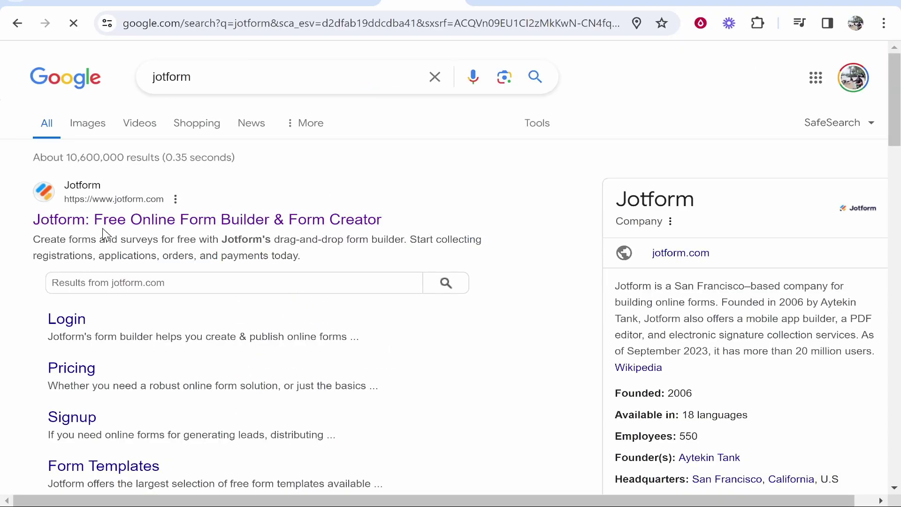
{"action": "left_click", "coordinate": [143, 233]}
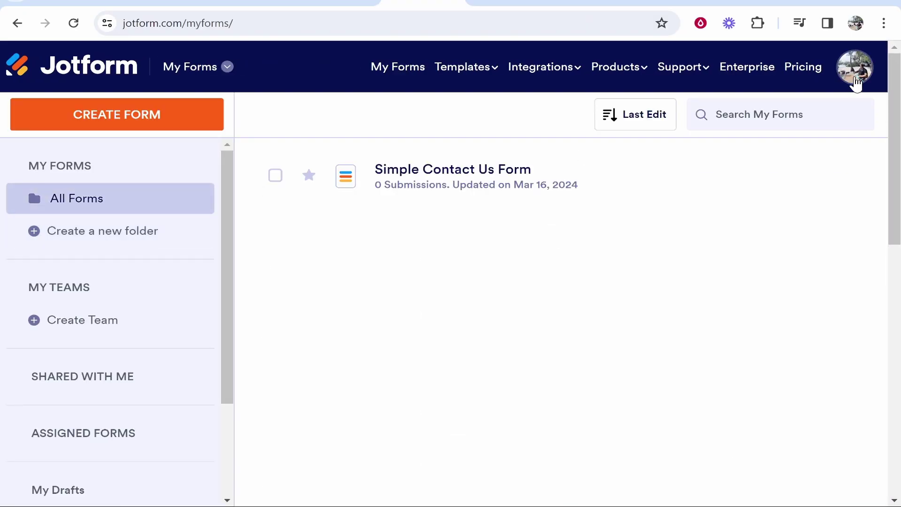
Log out of the Jotform account, view the sign-up options and log back in to My Forms.
{"action": "left_click", "coordinate": [859, 80]}
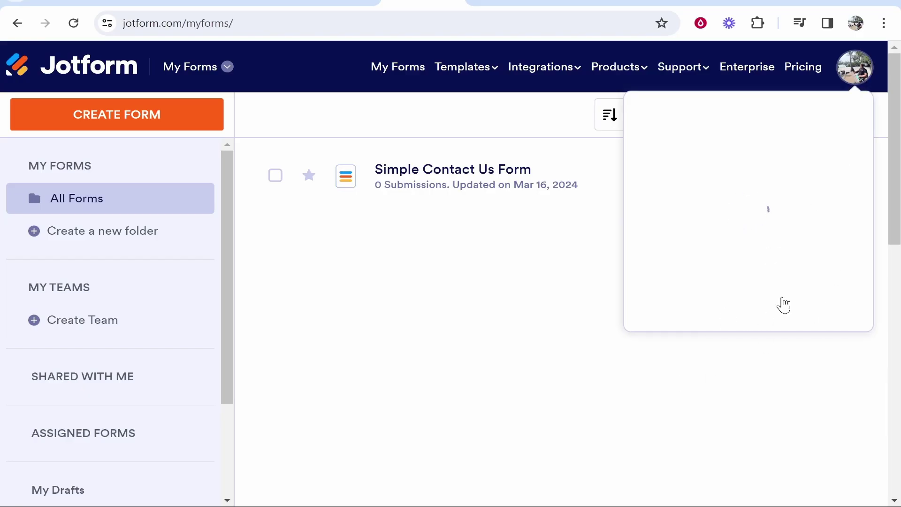
{"action": "left_click", "coordinate": [657, 387]}
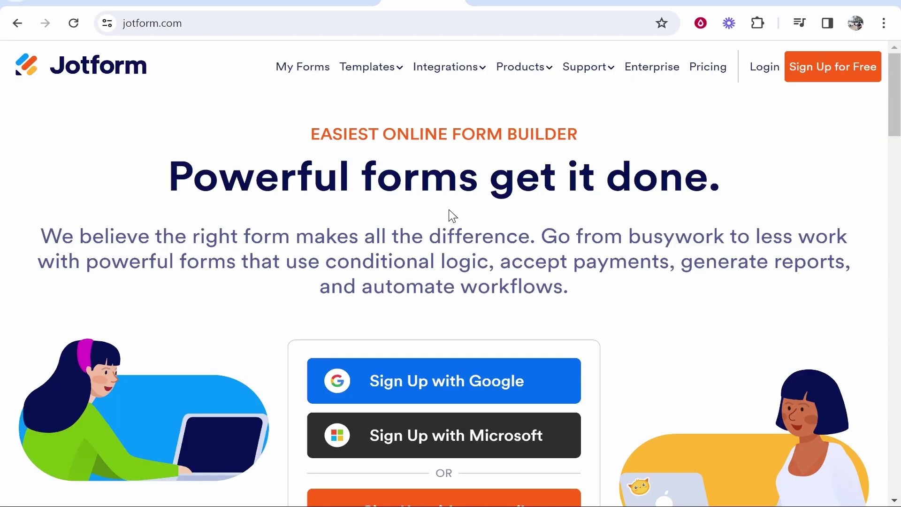
{"action": "scroll", "coordinate": [433, 217], "scroll_direction": "down", "scroll_amount": 2}
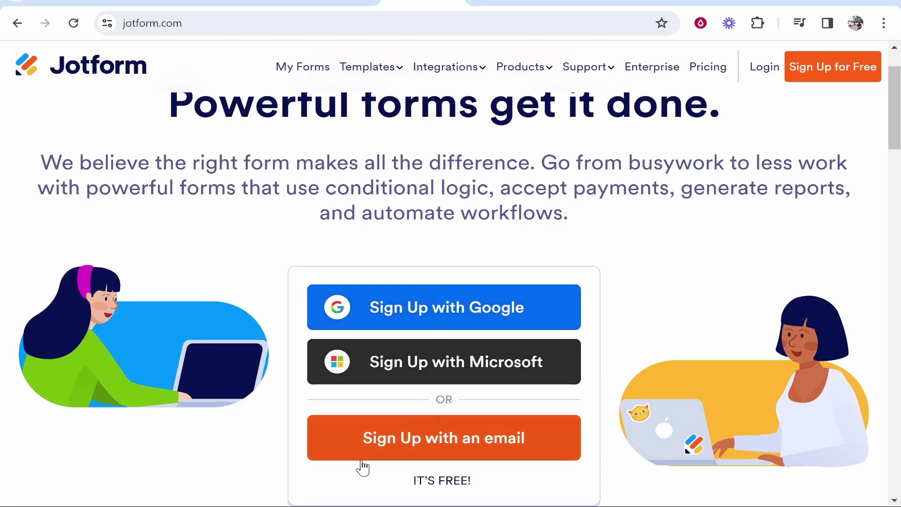
{"action": "left_click", "coordinate": [774, 67]}
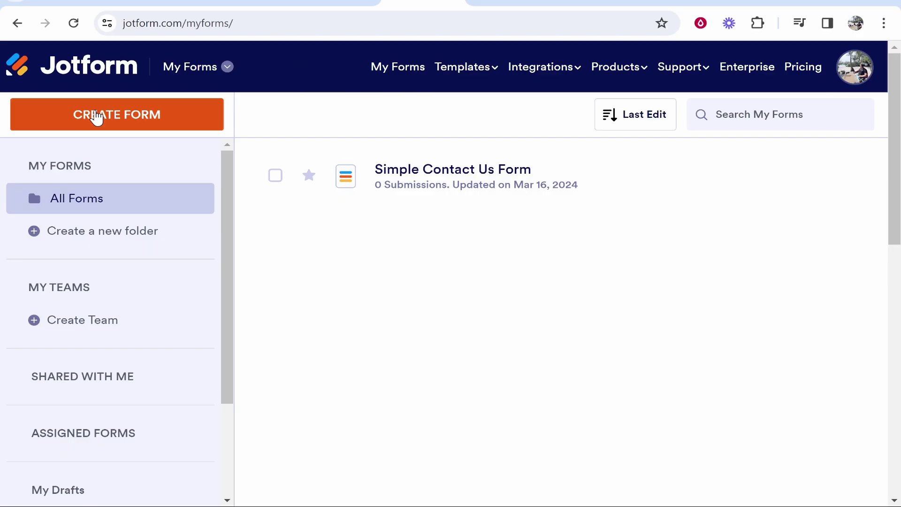
Create a form from the Simple Contact Us Form template, searching the templates for "contact us".
{"action": "left_click", "coordinate": [88, 117]}
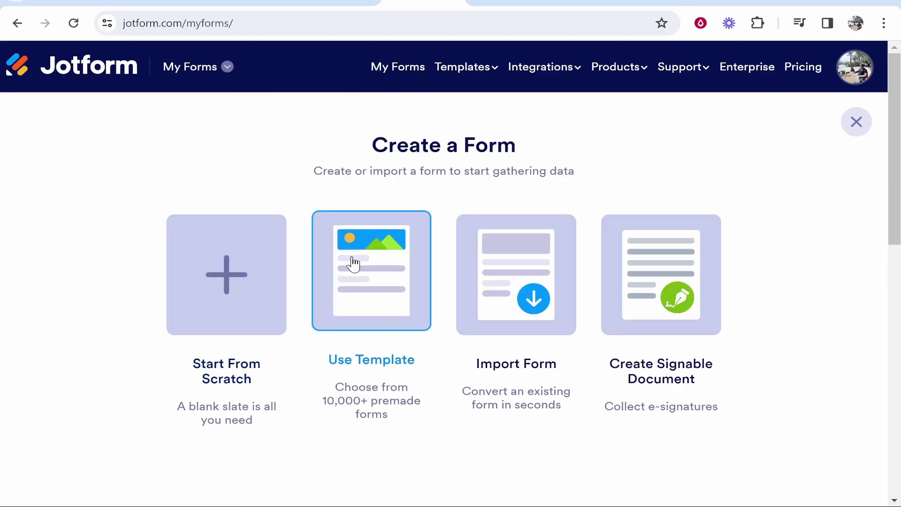
{"action": "left_click", "coordinate": [363, 285]}
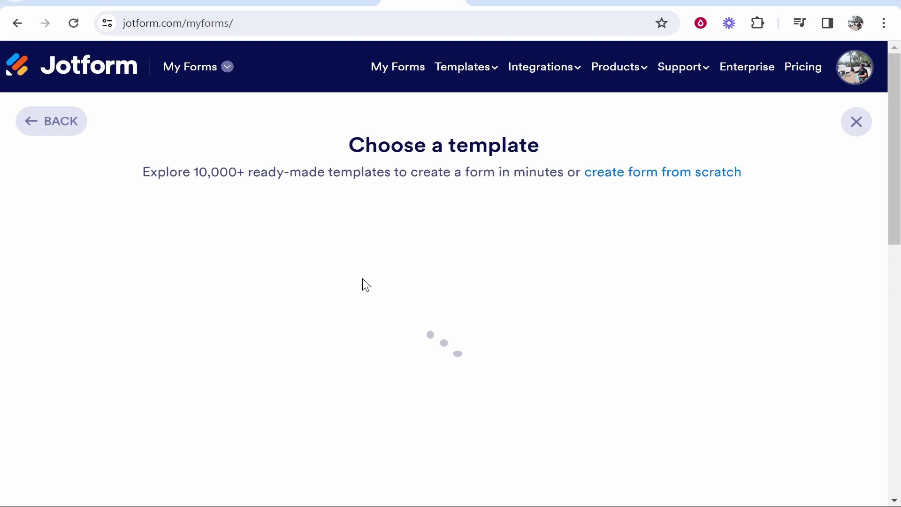
{"action": "left_click", "coordinate": [488, 214]}
{"action": "type", "text": "con"}
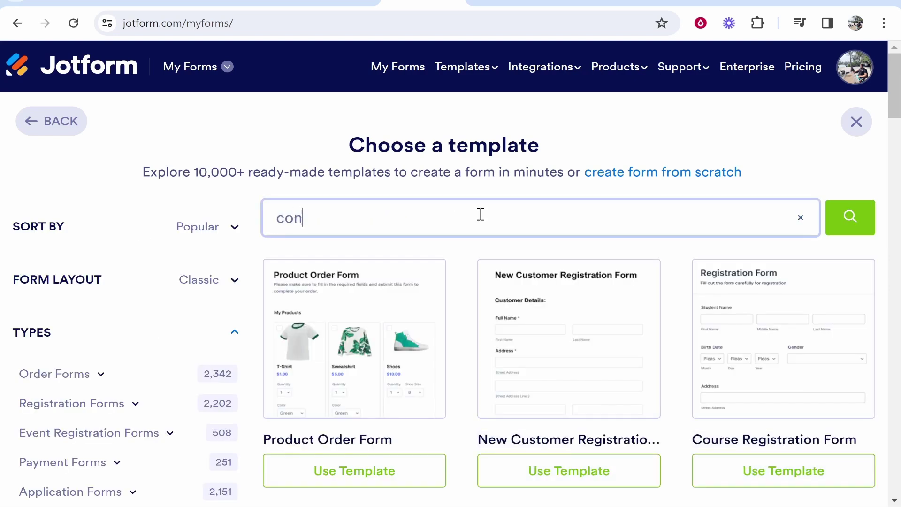
{"action": "type", "text": "tact us"}
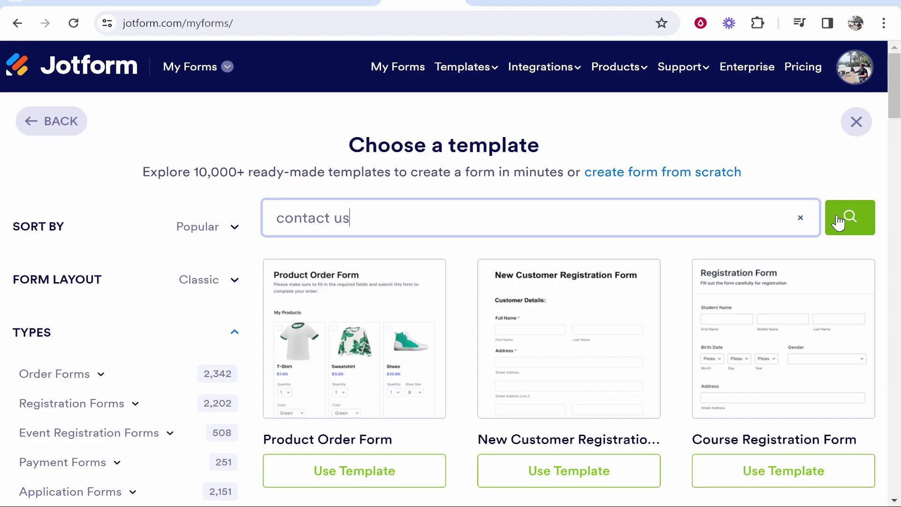
{"action": "left_click", "coordinate": [851, 221]}
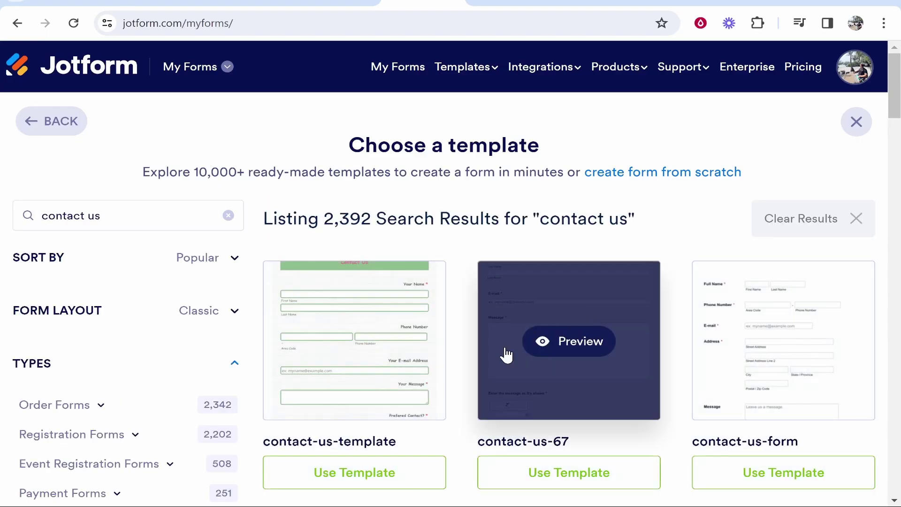
{"action": "scroll", "coordinate": [601, 227], "scroll_direction": "down", "scroll_amount": 8}
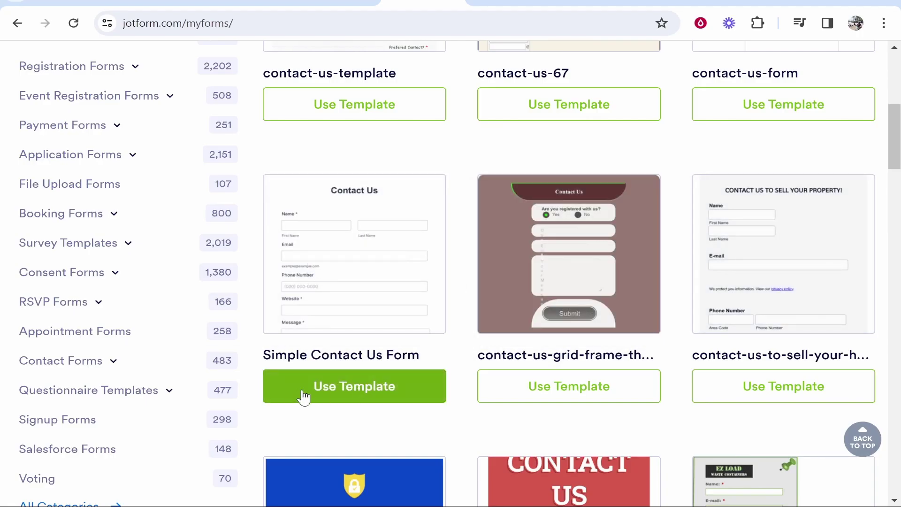
{"action": "left_click", "coordinate": [321, 393]}
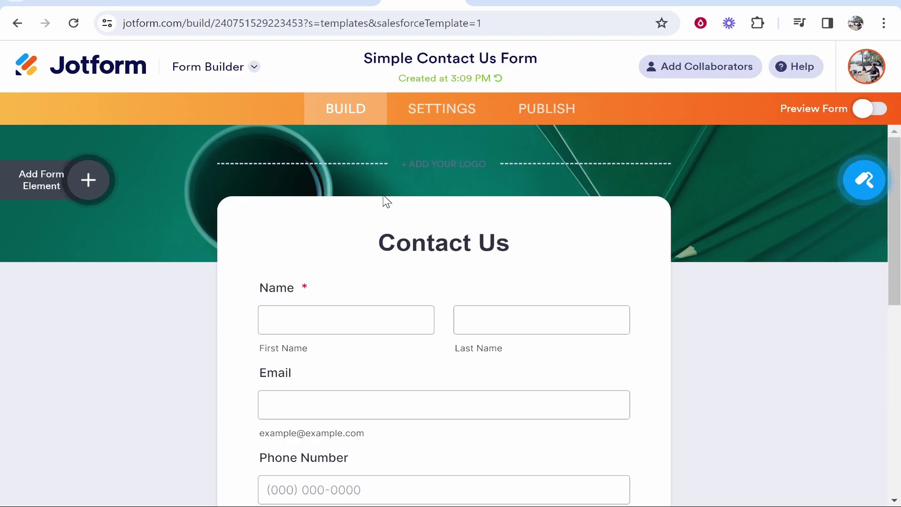
Delete the Phone Number and Website fields from the Contact Us form.
{"action": "scroll", "coordinate": [446, 331], "scroll_direction": "down", "scroll_amount": 4}
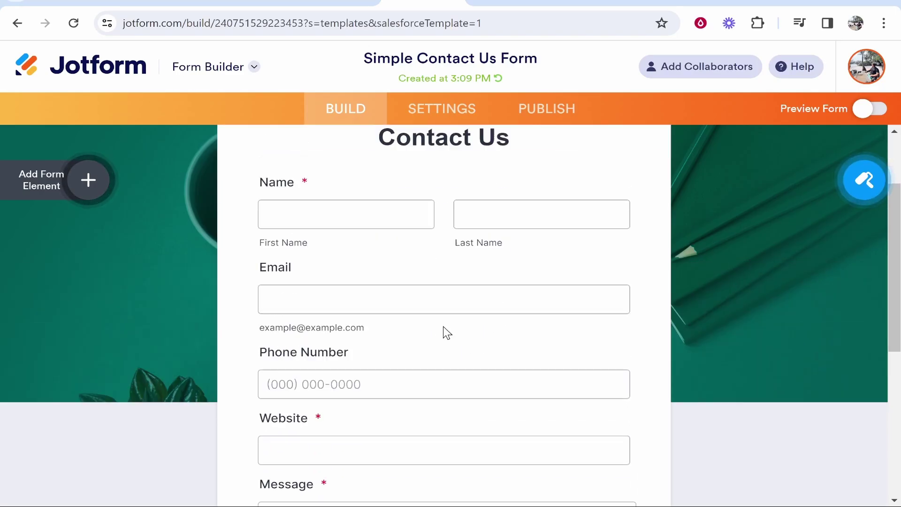
{"action": "scroll", "coordinate": [338, 322], "scroll_direction": "up", "scroll_amount": 5}
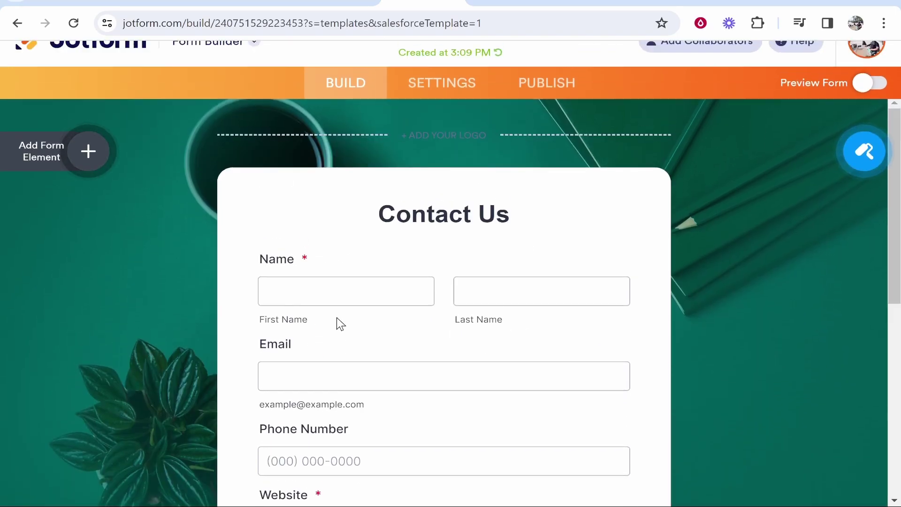
{"action": "scroll", "coordinate": [296, 399], "scroll_direction": "down", "scroll_amount": 3}
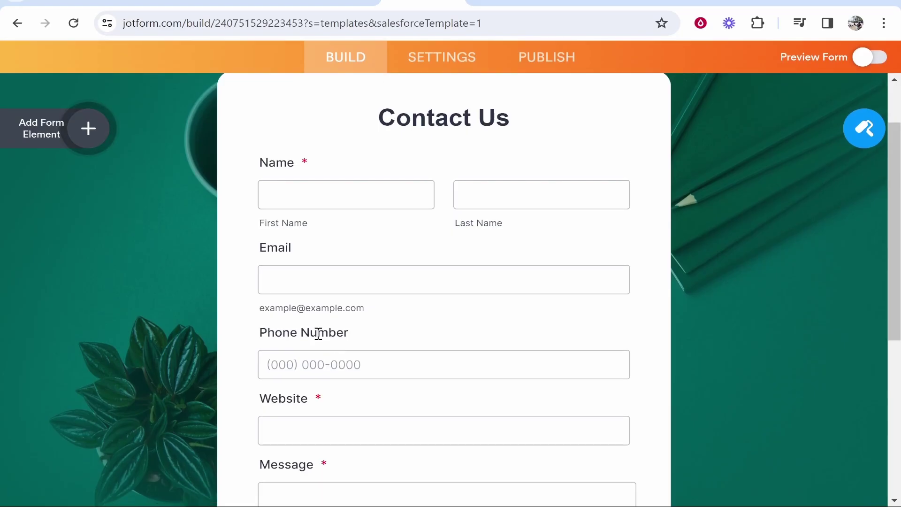
{"action": "left_click", "coordinate": [316, 335]}
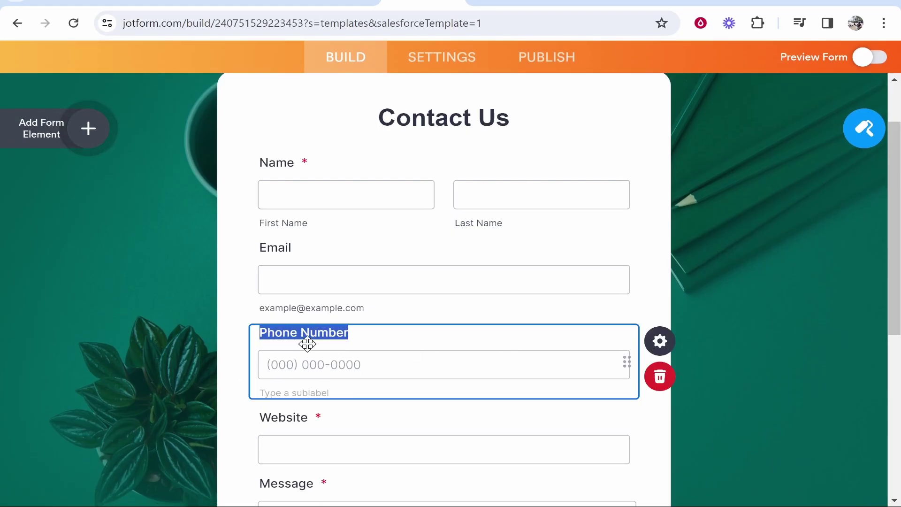
{"action": "left_click", "coordinate": [662, 379]}
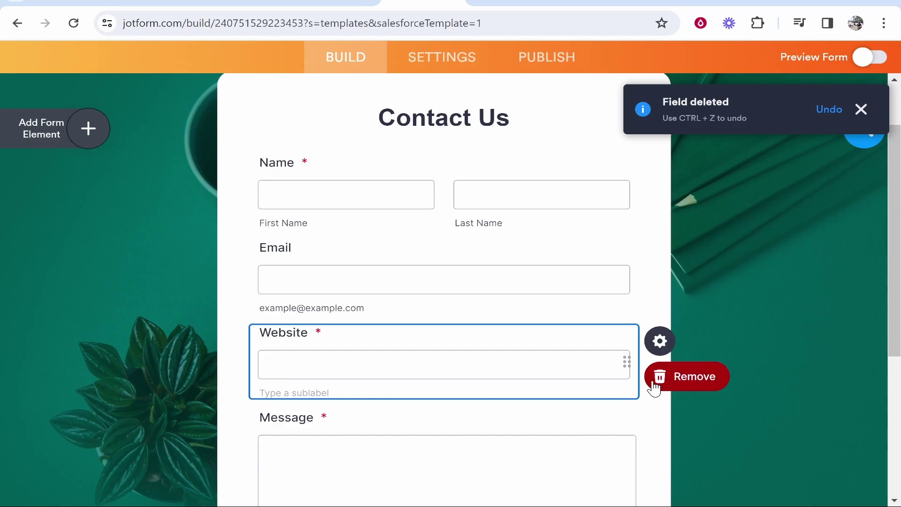
{"action": "left_click", "coordinate": [658, 380]}
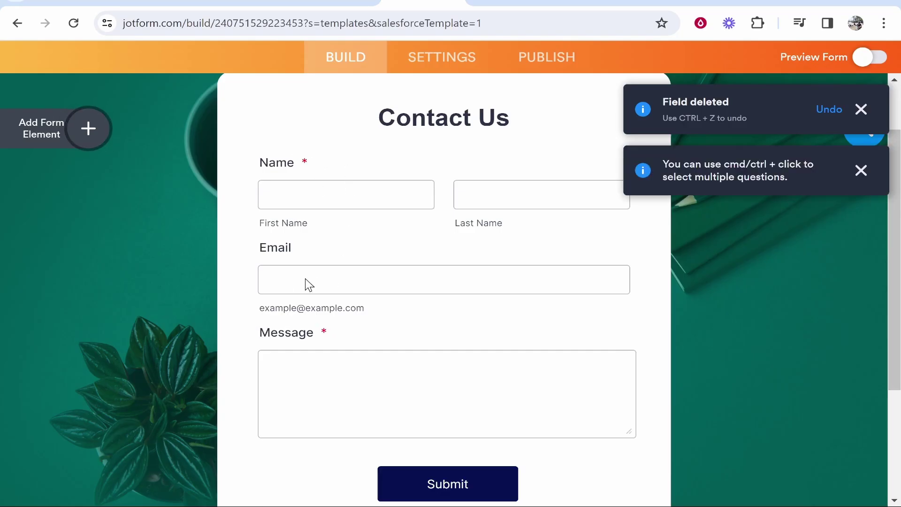
Remove the green page background image from the form in the Form Designer.
{"action": "scroll", "coordinate": [590, 376], "scroll_direction": "up", "scroll_amount": 3}
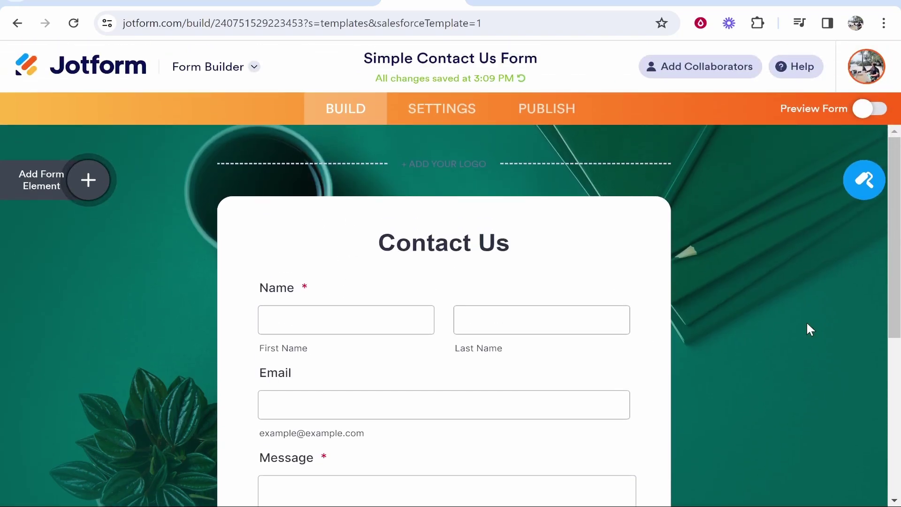
{"action": "scroll", "coordinate": [747, 447], "scroll_direction": "down", "scroll_amount": 3}
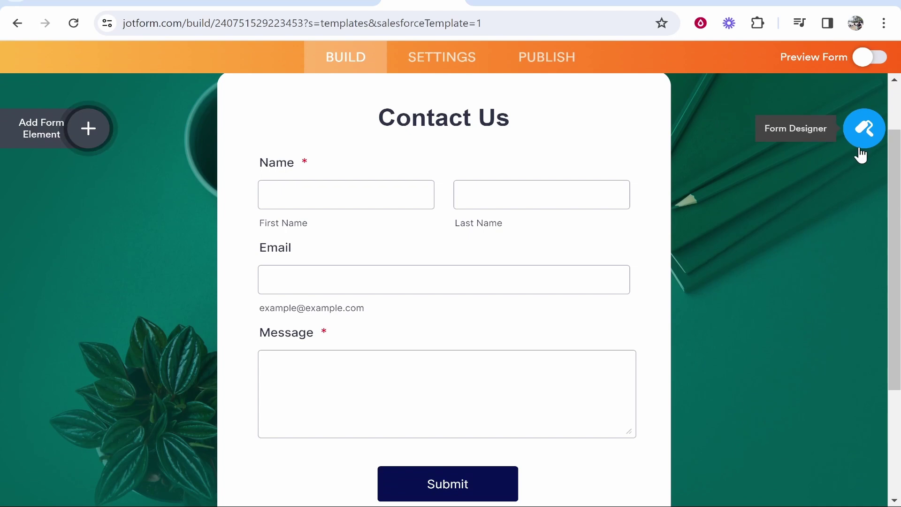
{"action": "left_click", "coordinate": [854, 137]}
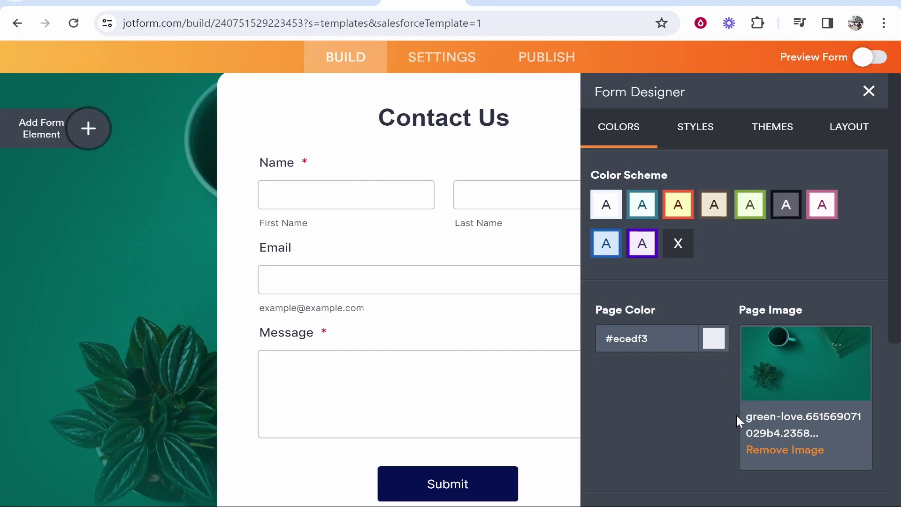
{"action": "left_click", "coordinate": [777, 451]}
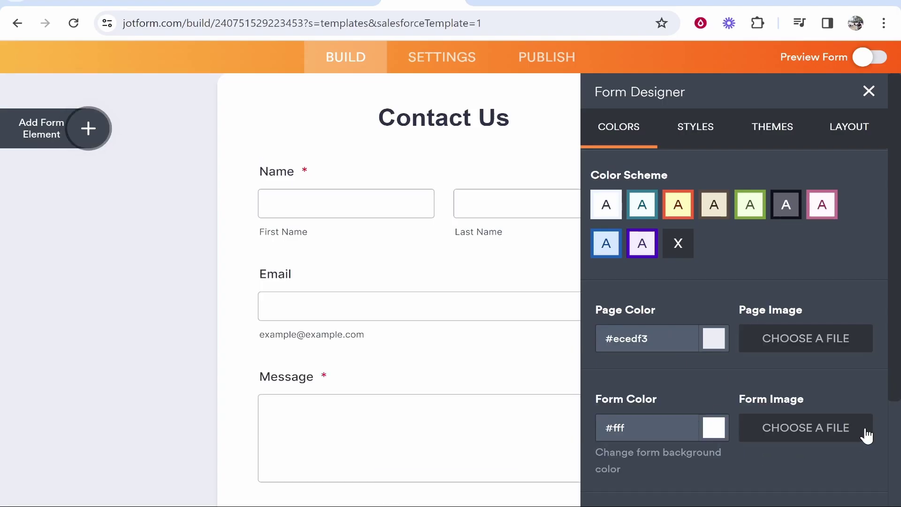
Look through the style options and the featured themes in the Form Designer.
{"action": "left_click", "coordinate": [716, 138]}
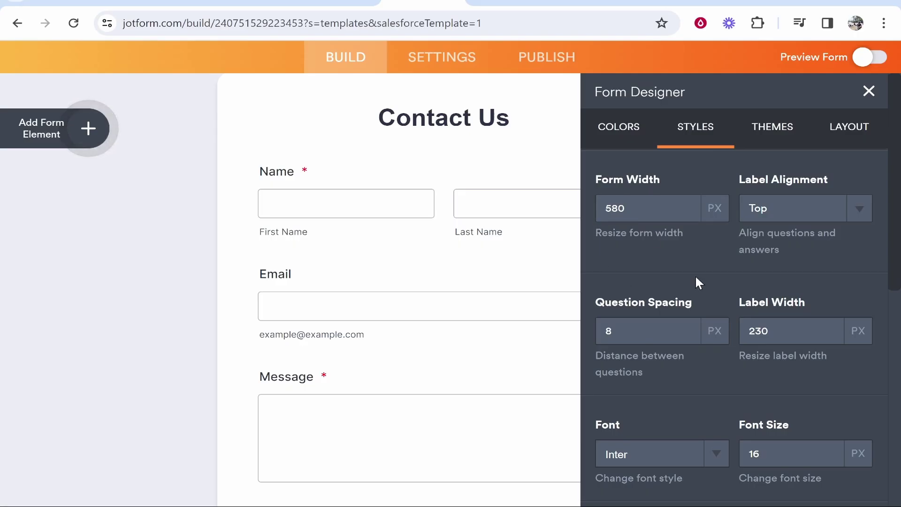
{"action": "scroll", "coordinate": [670, 295], "scroll_direction": "down", "scroll_amount": 3}
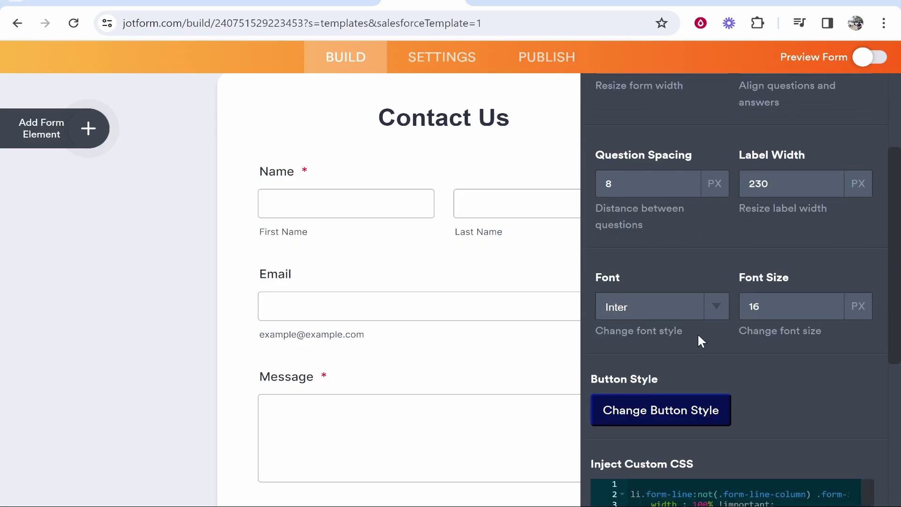
{"action": "scroll", "coordinate": [776, 399], "scroll_direction": "up", "scroll_amount": 3}
{"action": "left_click", "coordinate": [782, 125]}
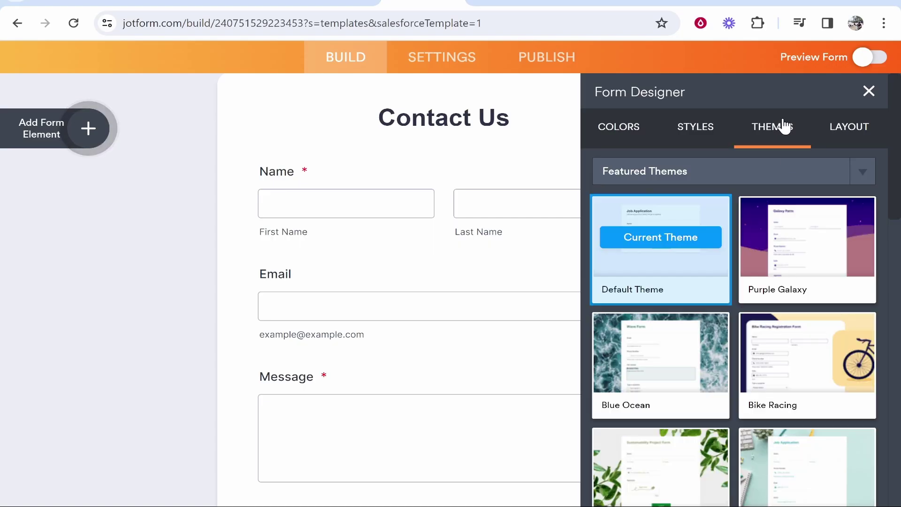
Try the Card Form layout, view its image themes and custom background options, and switch back to the Classic Form layout.
{"action": "left_click", "coordinate": [847, 136]}
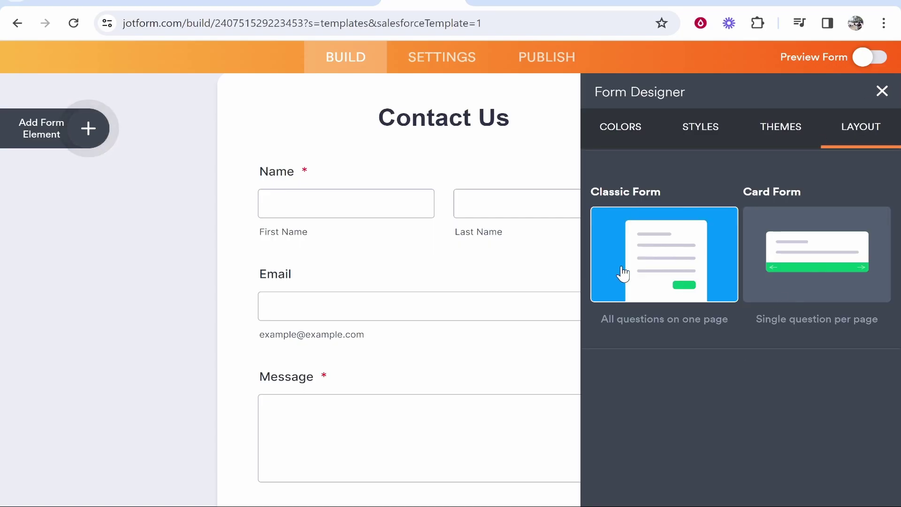
{"action": "left_click", "coordinate": [819, 259]}
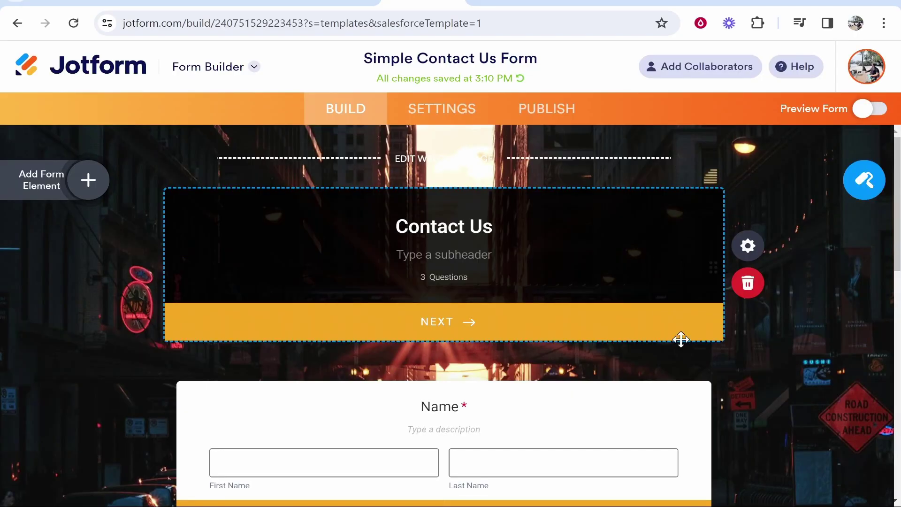
{"action": "left_click", "coordinate": [864, 180]}
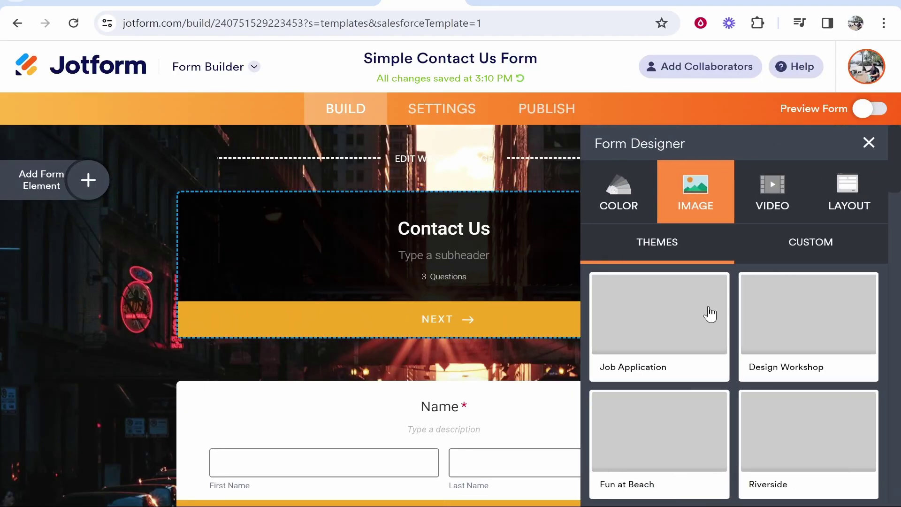
{"action": "left_click", "coordinate": [797, 242]}
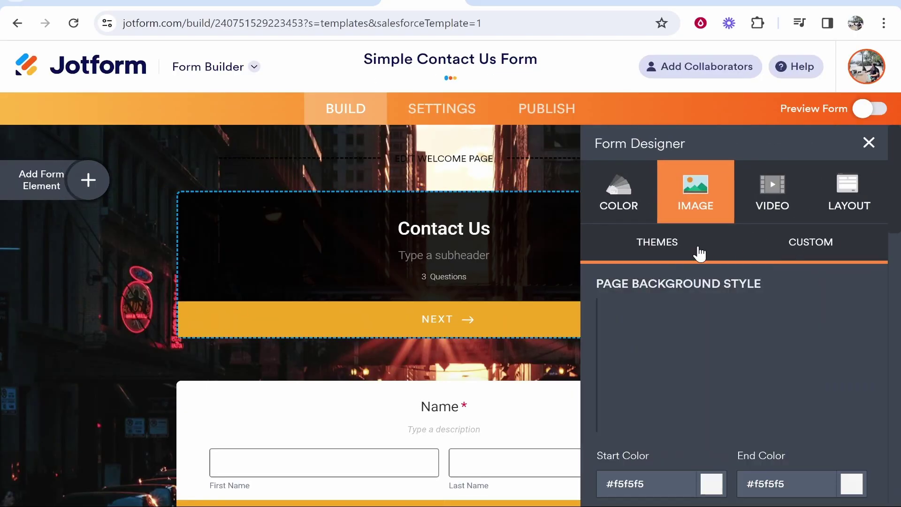
{"action": "left_click", "coordinate": [702, 256]}
{"action": "left_click", "coordinate": [697, 327]}
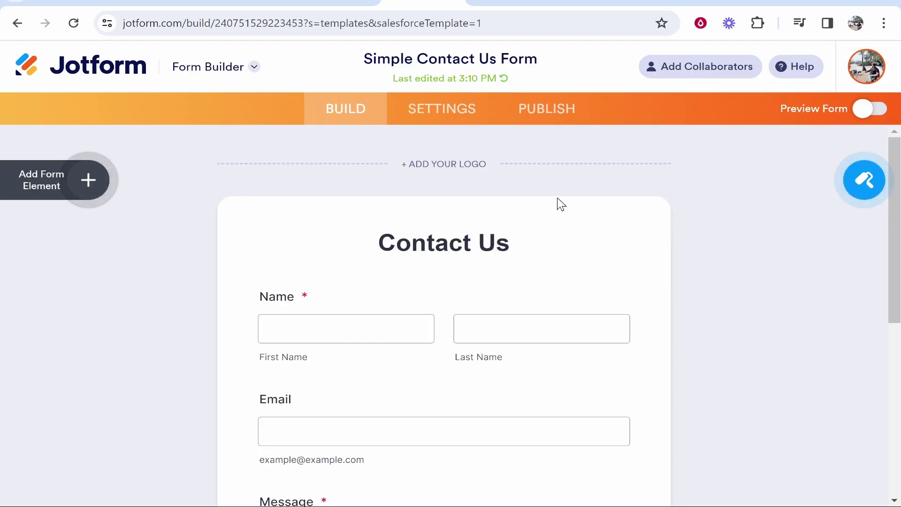
Examine the form's general and Thank You Page settings, return to the builder, dismiss the Organization Settings dialog and review the form.
{"action": "left_click", "coordinate": [460, 109]}
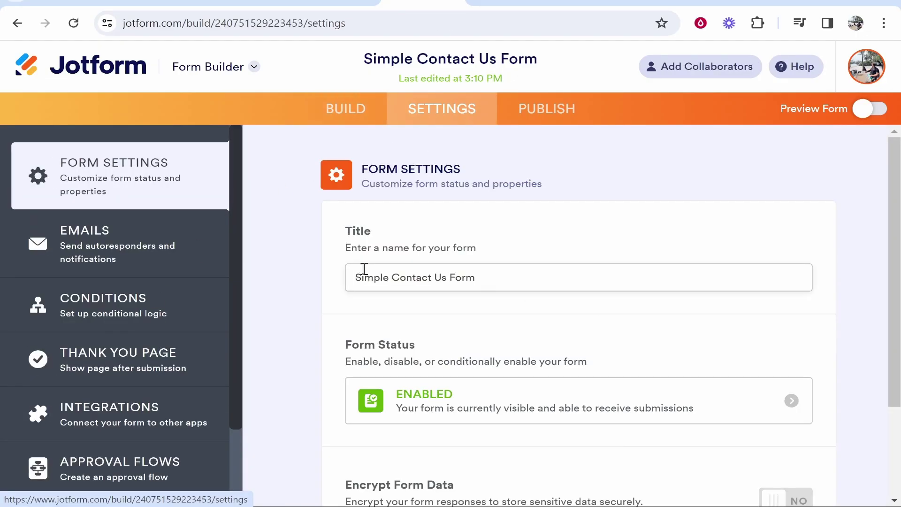
{"action": "left_click", "coordinate": [136, 369]}
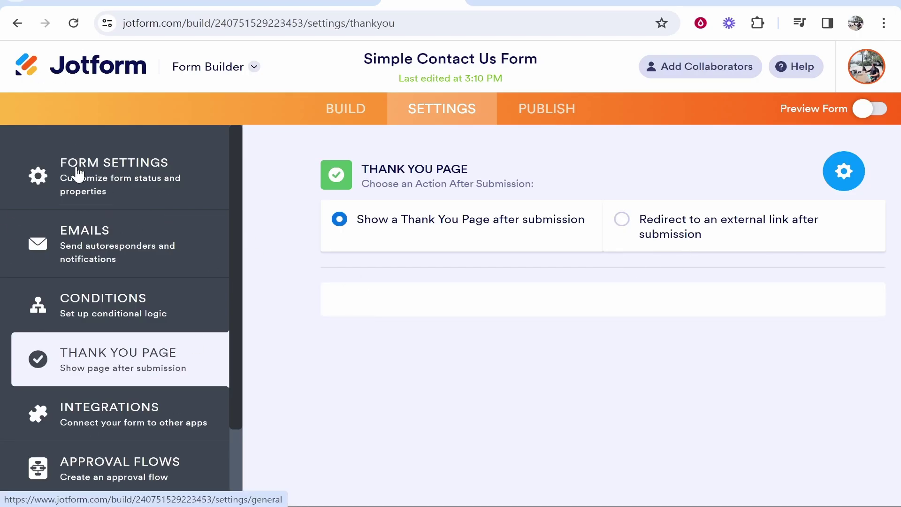
{"action": "left_click", "coordinate": [78, 174]}
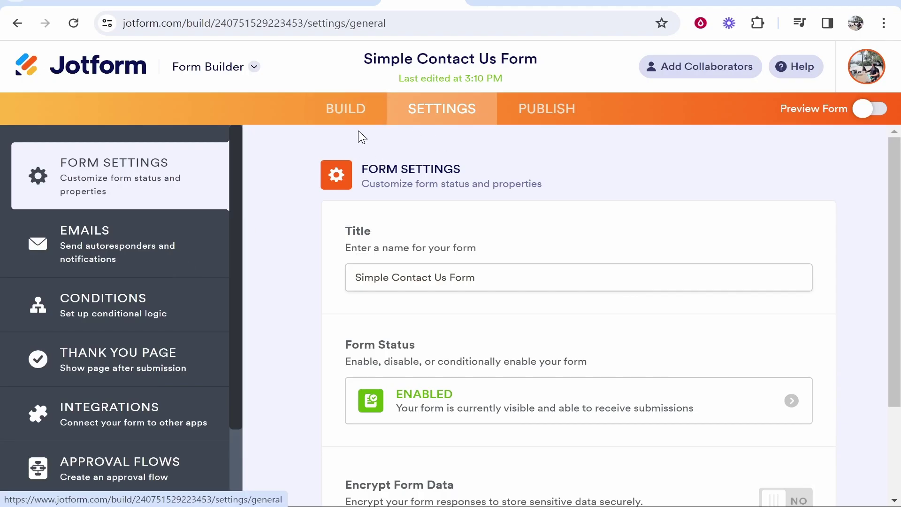
{"action": "left_click", "coordinate": [351, 109]}
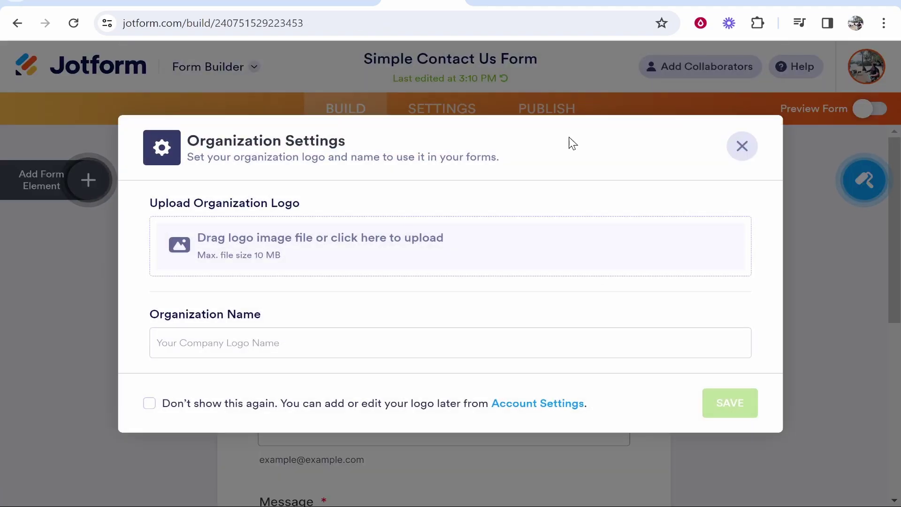
{"action": "left_click", "coordinate": [737, 142]}
{"action": "scroll", "coordinate": [493, 322], "scroll_direction": "down", "scroll_amount": 4}
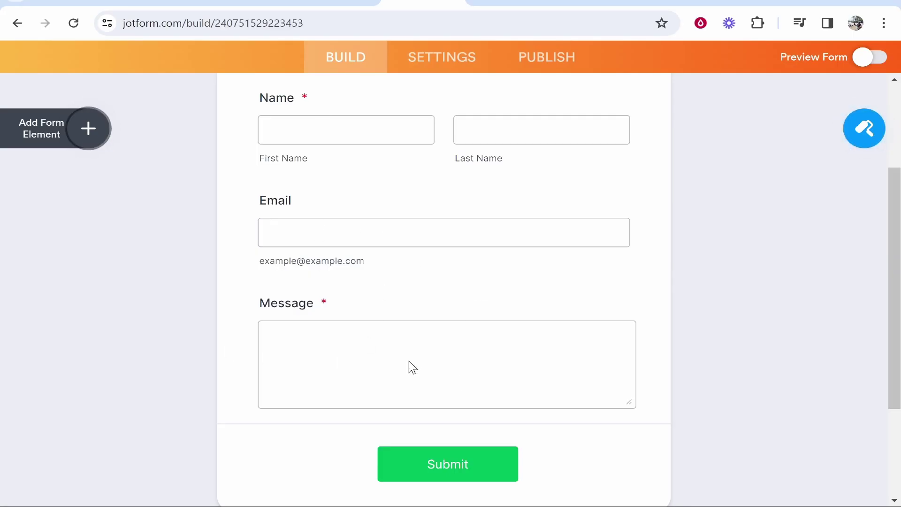
{"action": "scroll", "coordinate": [415, 367], "scroll_direction": "up", "scroll_amount": 3}
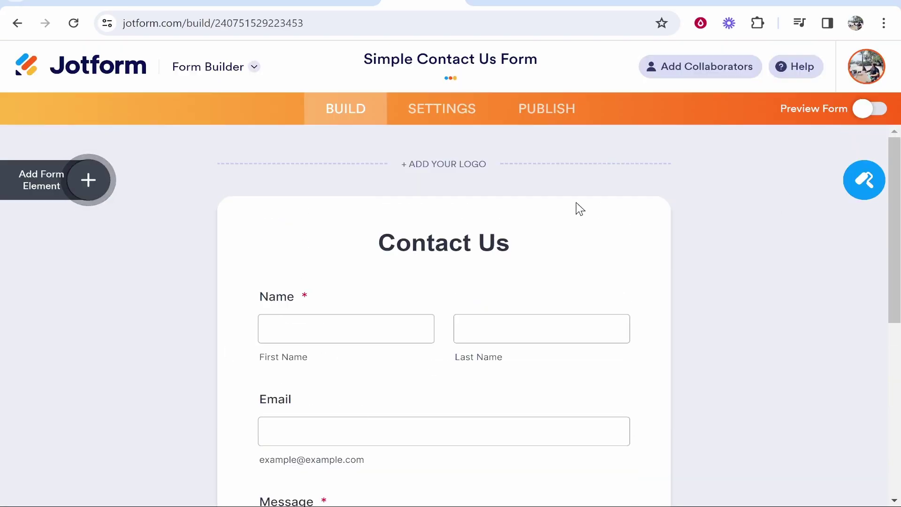
Copy the direct share link of the Simple Contact Us Form from its publishing options.
{"action": "left_click", "coordinate": [548, 115]}
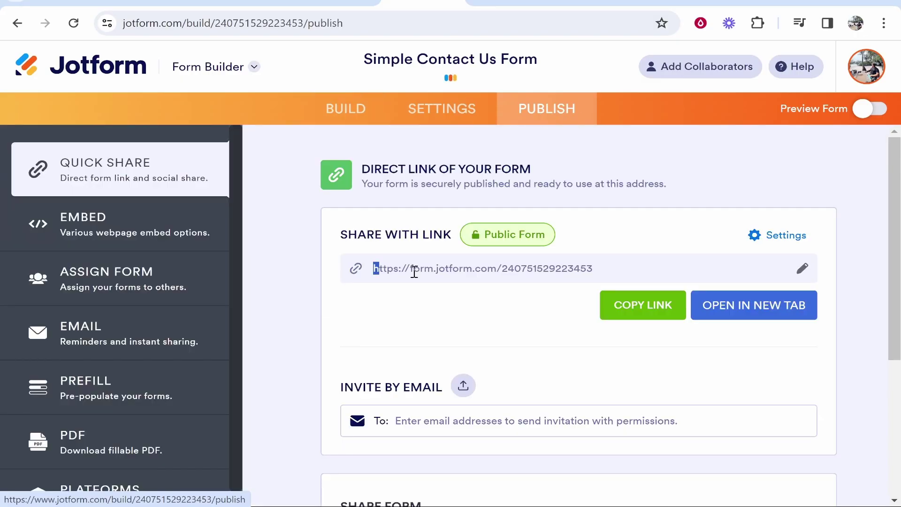
{"action": "left_click_drag", "start_coordinate": [414, 271], "coordinate": [586, 269]}
{"action": "left_click", "coordinate": [650, 308]}
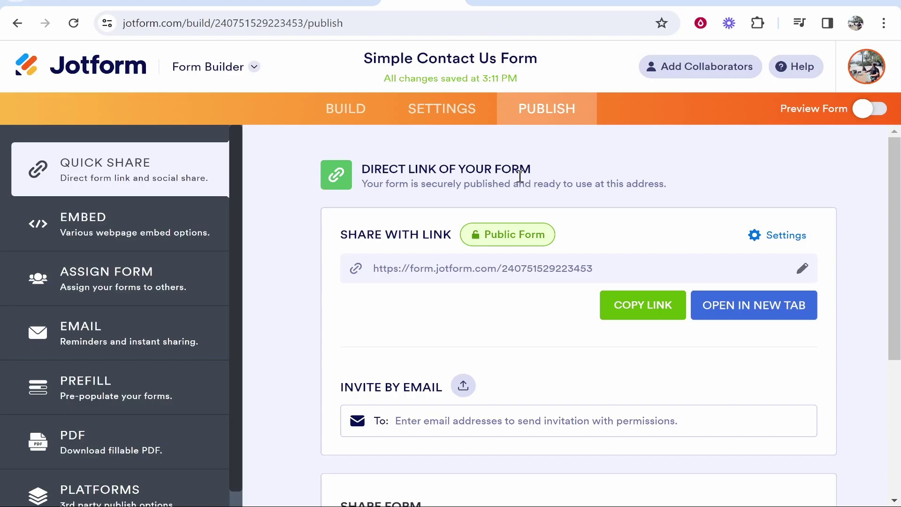
Switch to the Canva design, add a "Contact Us" heading to the blank page 2 and centre it near the page's upper edge.
{"action": "key", "text": "ctrl+shift+Tab"}
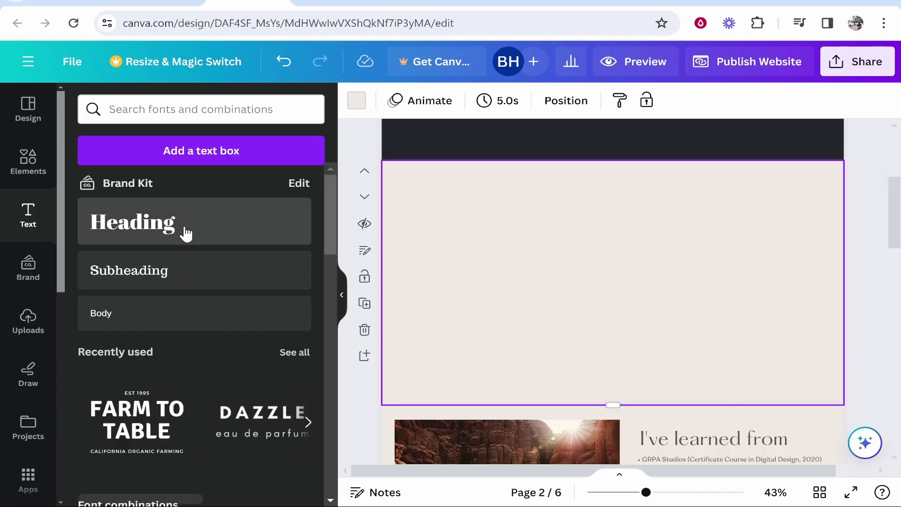
{"action": "left_click", "coordinate": [185, 231]}
{"action": "type", "text": "Cont"}
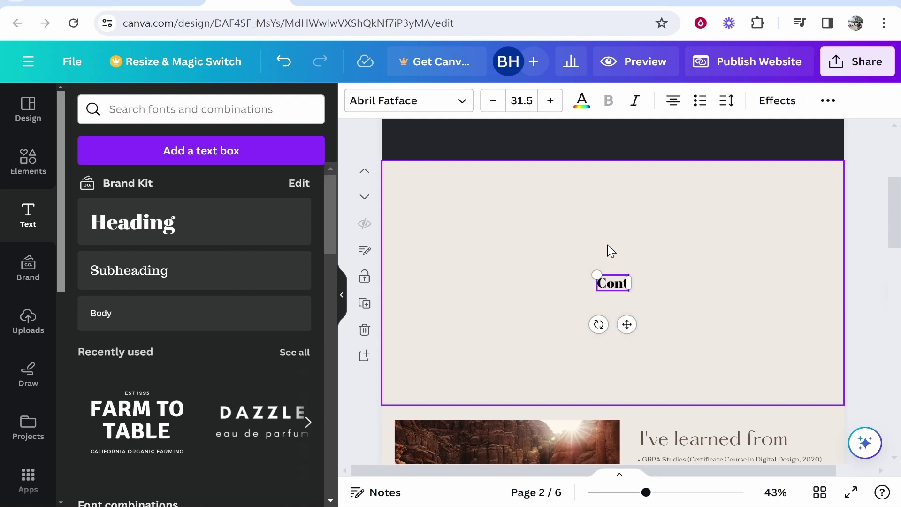
{"action": "type", "text": "Us"}
{"action": "key", "text": "Escape"}
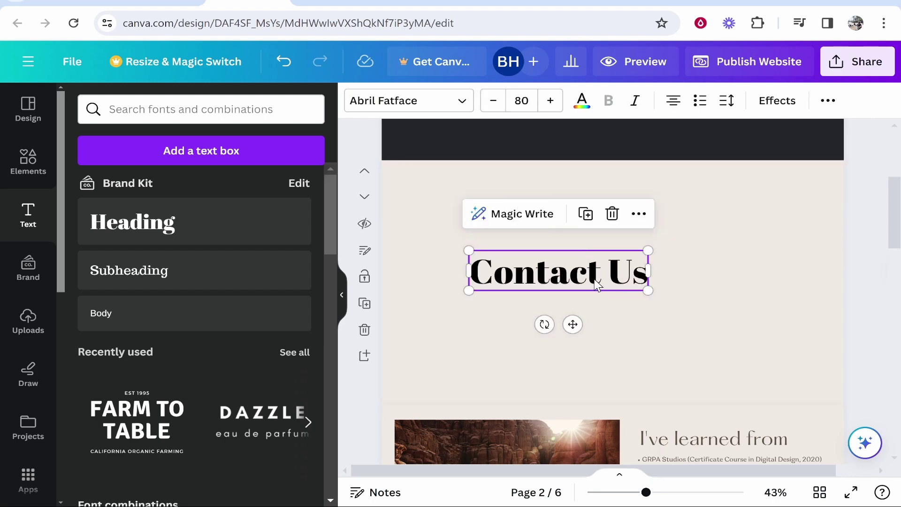
{"action": "left_click_drag", "start_coordinate": [598, 282], "coordinate": [647, 226]}
{"action": "double_click", "coordinate": [637, 207]}
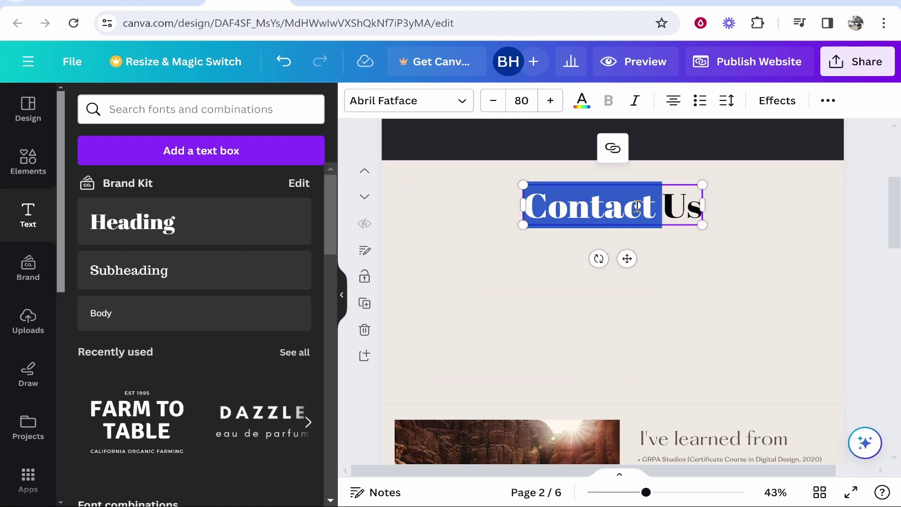
{"action": "triple_click", "coordinate": [659, 207]}
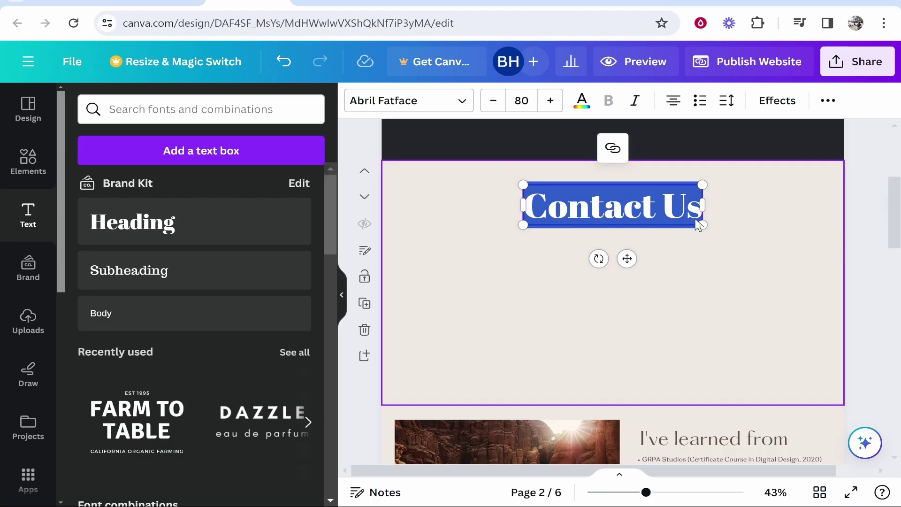
{"action": "left_click", "coordinate": [614, 149]}
{"action": "right_click", "coordinate": [658, 211]}
{"action": "left_click", "coordinate": [523, 355]}
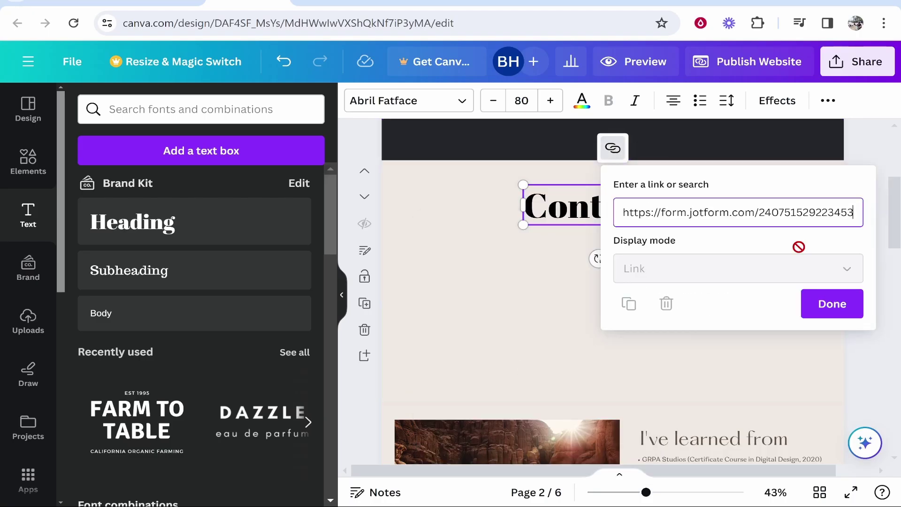
{"action": "left_click", "coordinate": [817, 304]}
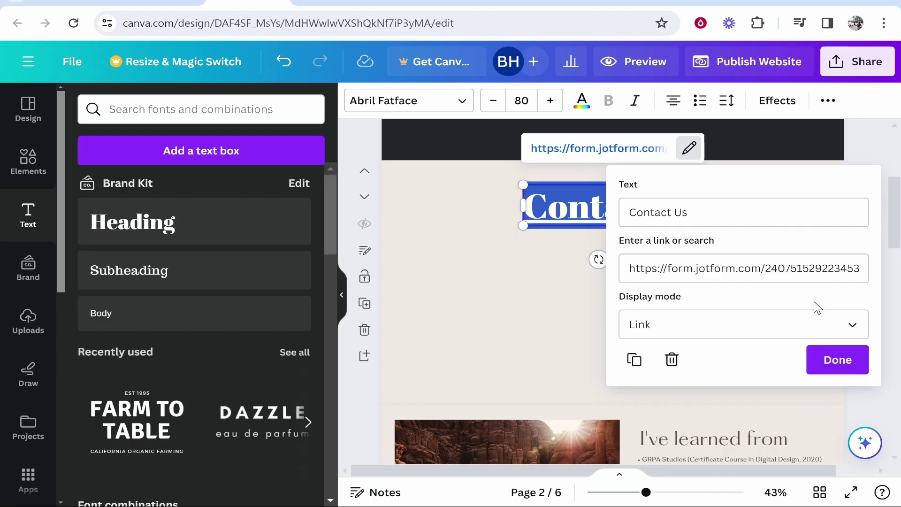
{"action": "left_click", "coordinate": [667, 326]}
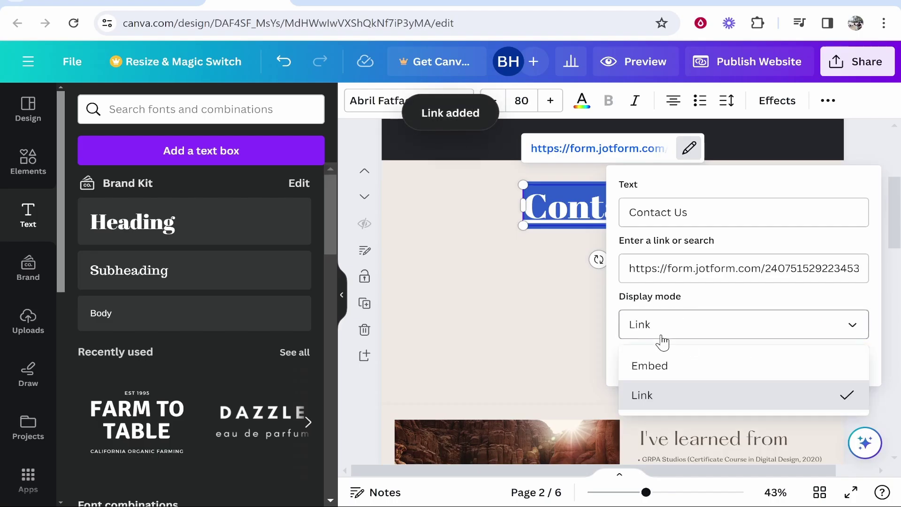
{"action": "left_click", "coordinate": [655, 369]}
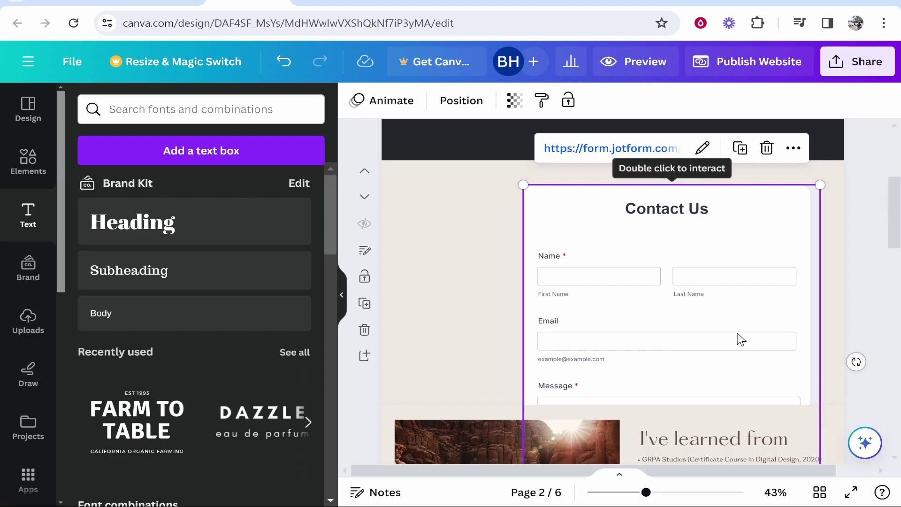
Scale down the embedded contact form and centre it on page 2 so it fits the page height.
{"action": "left_click_drag", "start_coordinate": [730, 328], "coordinate": [694, 285]}
{"action": "left_click_drag", "start_coordinate": [486, 141], "coordinate": [503, 164]}
{"action": "left_click_drag", "start_coordinate": [557, 215], "coordinate": [637, 283]}
{"action": "scroll", "coordinate": [610, 282], "scroll_direction": "up", "scroll_amount": 2}
{"action": "scroll", "coordinate": [623, 294], "scroll_direction": "down", "scroll_amount": 2}
Change page 2's background to the white sampled from the embedded form with the colour picker.
{"action": "left_click", "coordinate": [430, 265]}
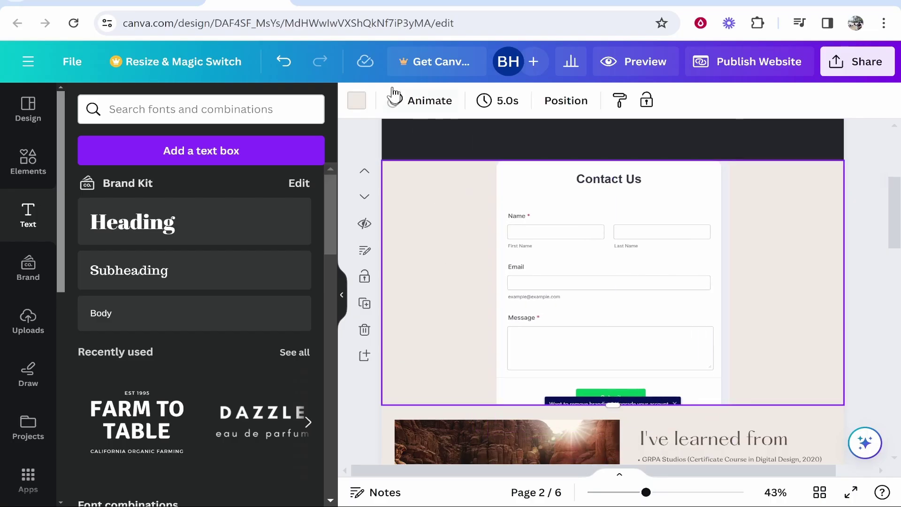
{"action": "left_click", "coordinate": [357, 101]}
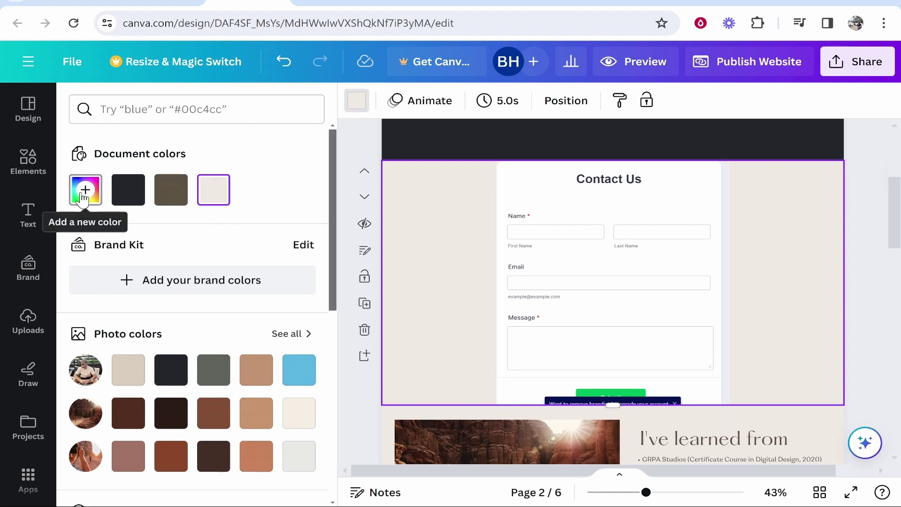
{"action": "left_click", "coordinate": [86, 190]}
{"action": "left_click", "coordinate": [285, 376]}
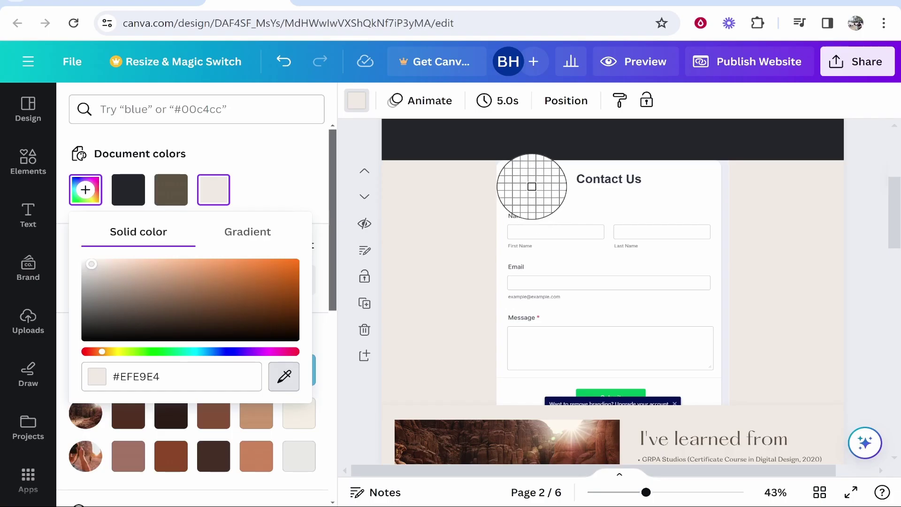
{"action": "left_click", "coordinate": [542, 189]}
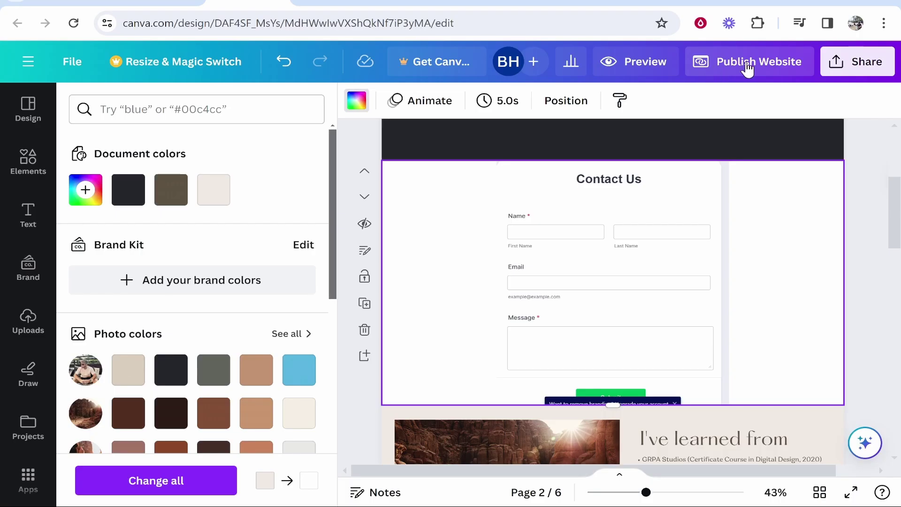
Preview the website and test the embedded contact form, including its Submit button.
{"action": "left_click", "coordinate": [710, 66]}
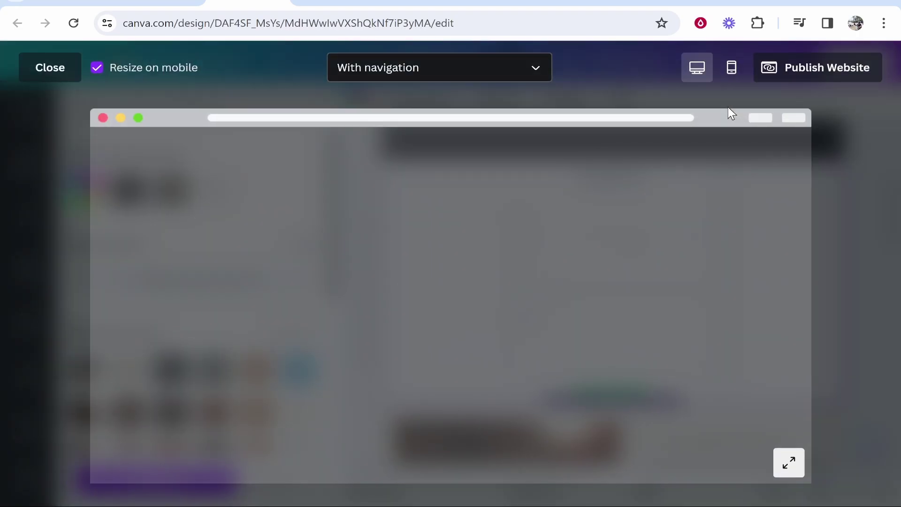
{"action": "scroll", "coordinate": [554, 227], "scroll_direction": "down", "scroll_amount": 3}
{"action": "scroll", "coordinate": [553, 226], "scroll_direction": "down", "scroll_amount": 5}
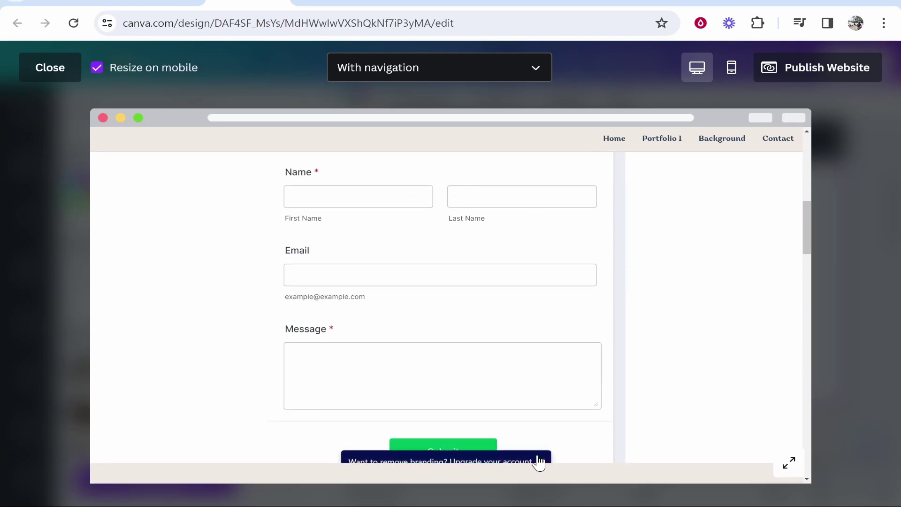
{"action": "left_click", "coordinate": [426, 449]}
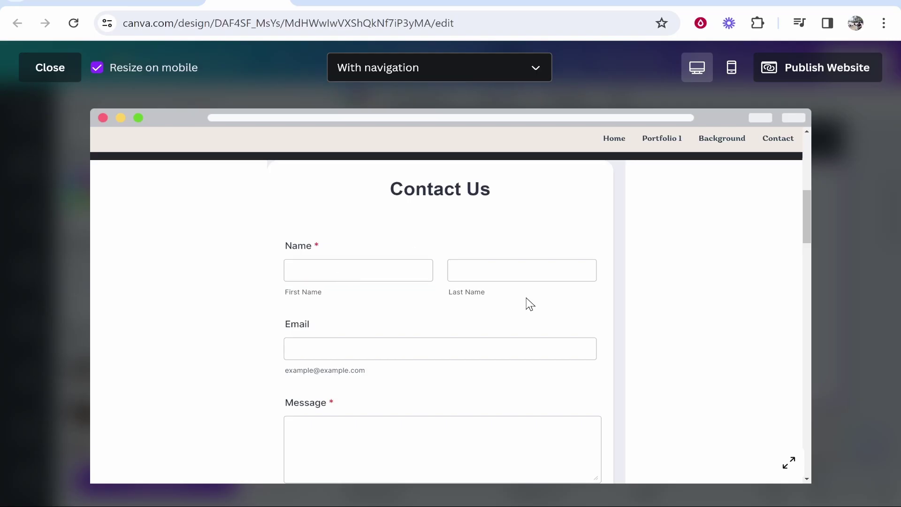
{"action": "scroll", "coordinate": [527, 304], "scroll_direction": "down", "scroll_amount": 2}
{"action": "left_click", "coordinate": [465, 379]}
{"action": "left_click", "coordinate": [468, 450]}
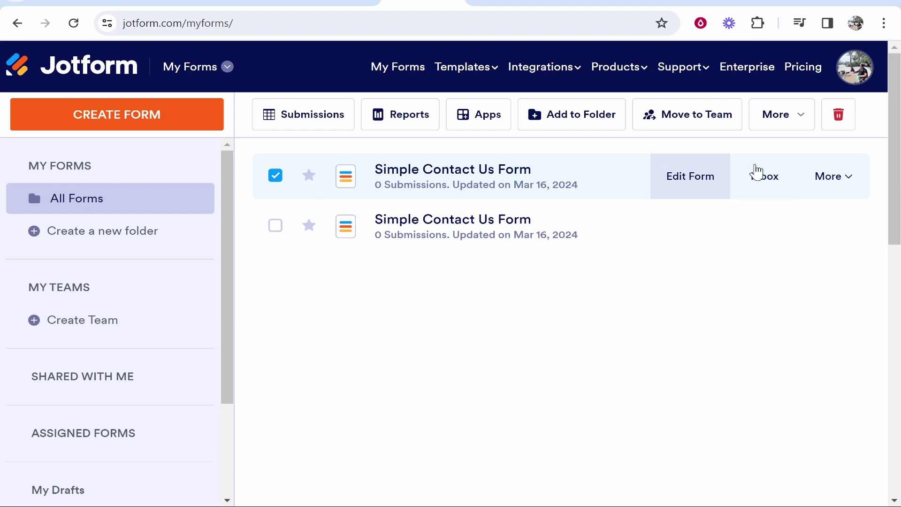
Check the Simple Contact Us Form's submission inbox in Jotform, dismiss the notification request and return to the Canva website preview.
{"action": "left_click", "coordinate": [766, 183]}
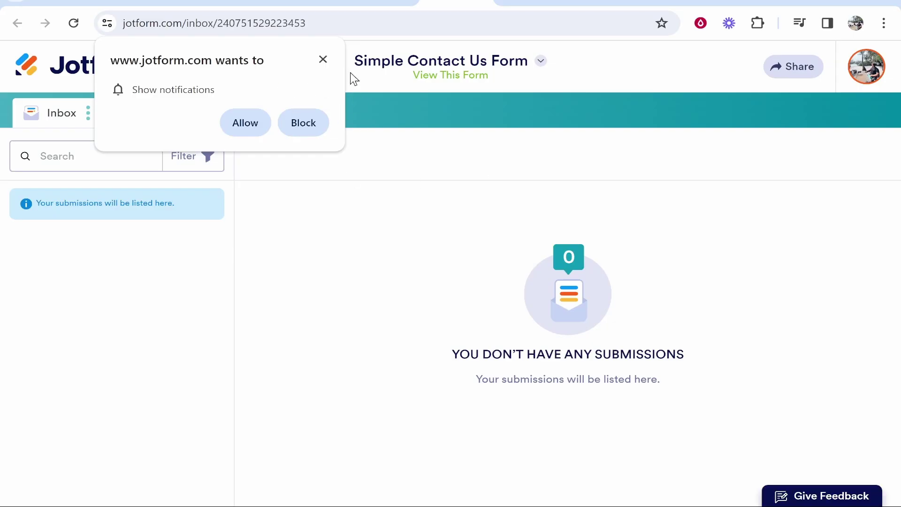
{"action": "left_click", "coordinate": [324, 60]}
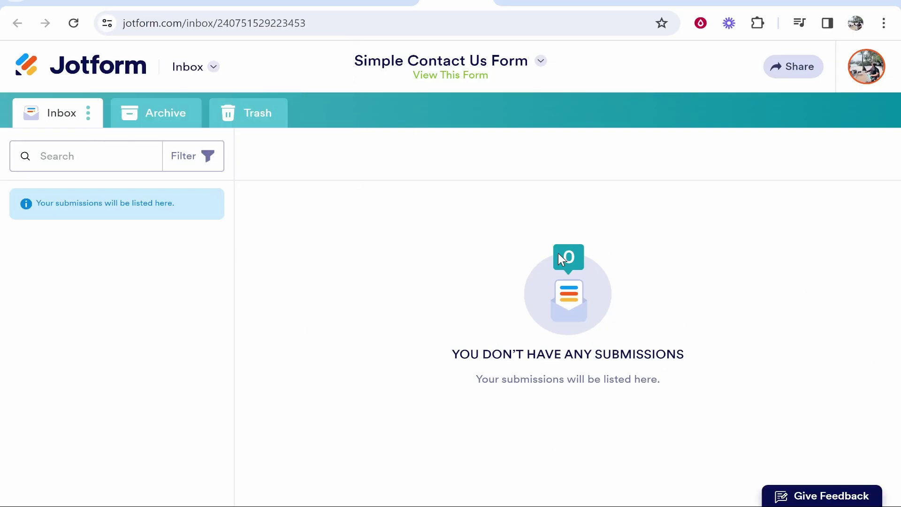
{"action": "left_click", "coordinate": [224, 3]}
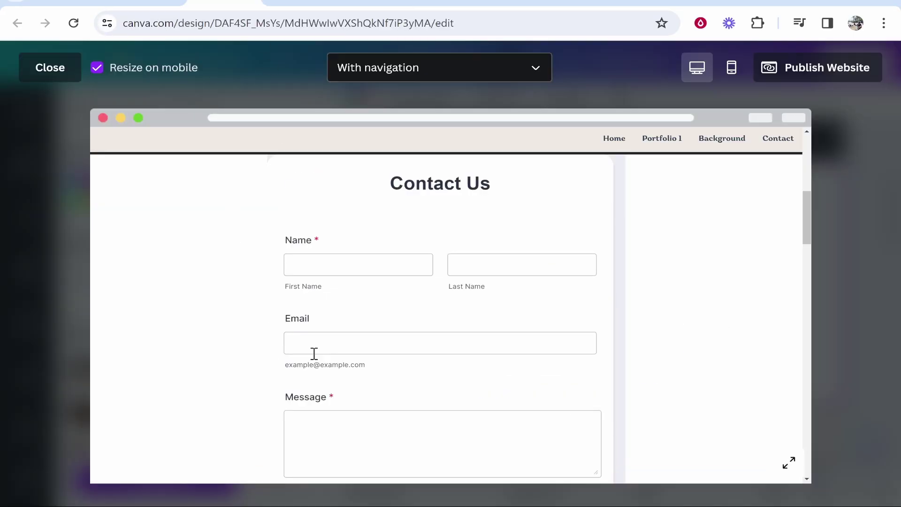